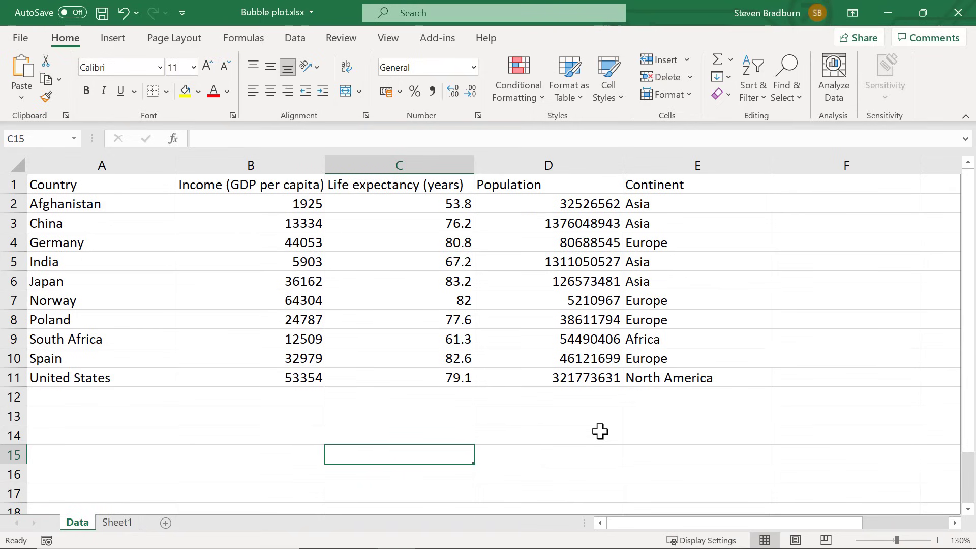
Select B2:D11 and insert a plain bubble chart of income, life expectancy and population
{"action": "left_click_drag", "start_coordinate": [272, 206], "coordinate": [570, 377]}
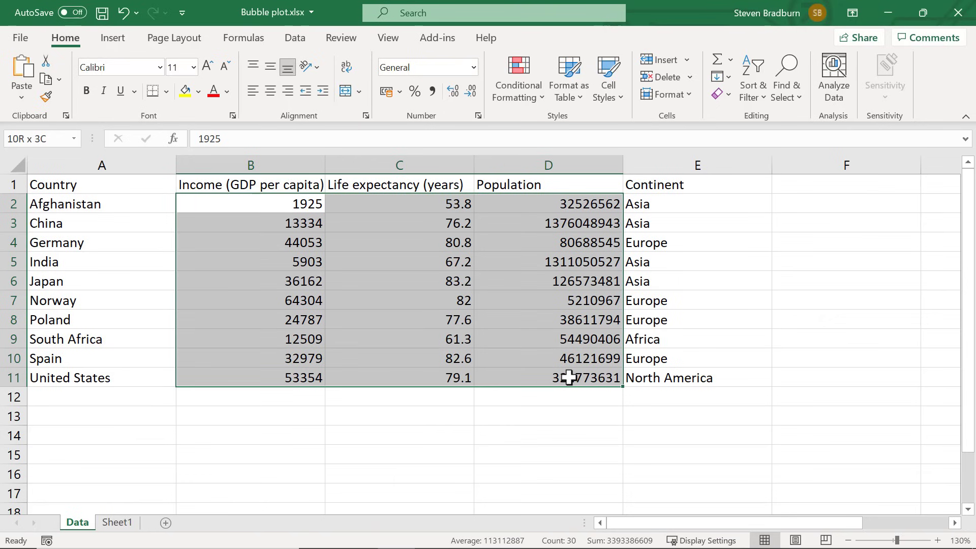
{"action": "left_click_drag", "start_coordinate": [570, 378], "coordinate": [570, 378]}
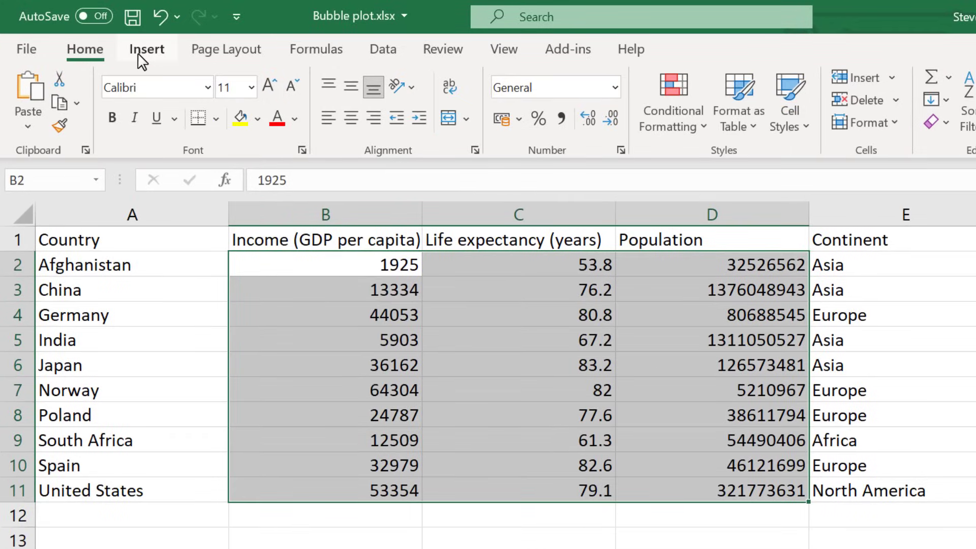
{"action": "left_click", "coordinate": [139, 55]}
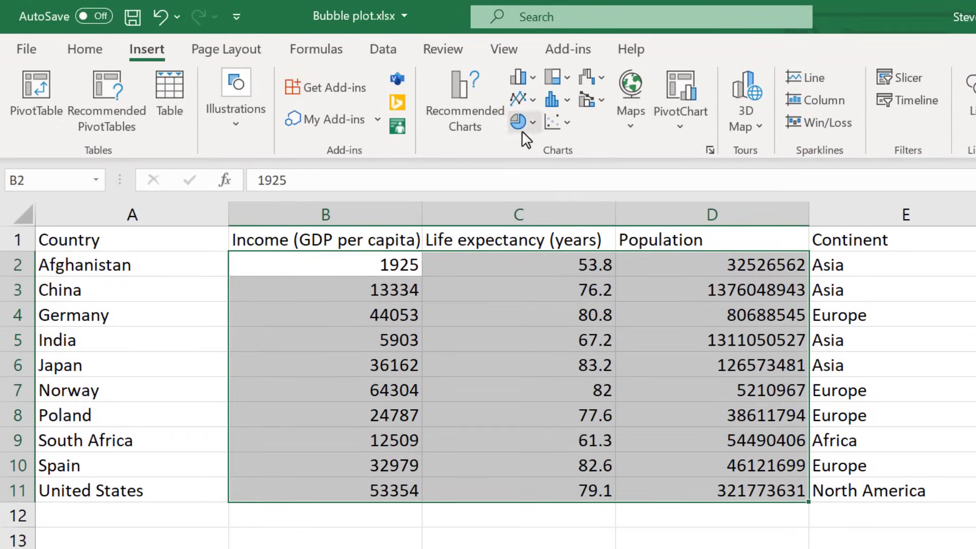
{"action": "left_click", "coordinate": [565, 123]}
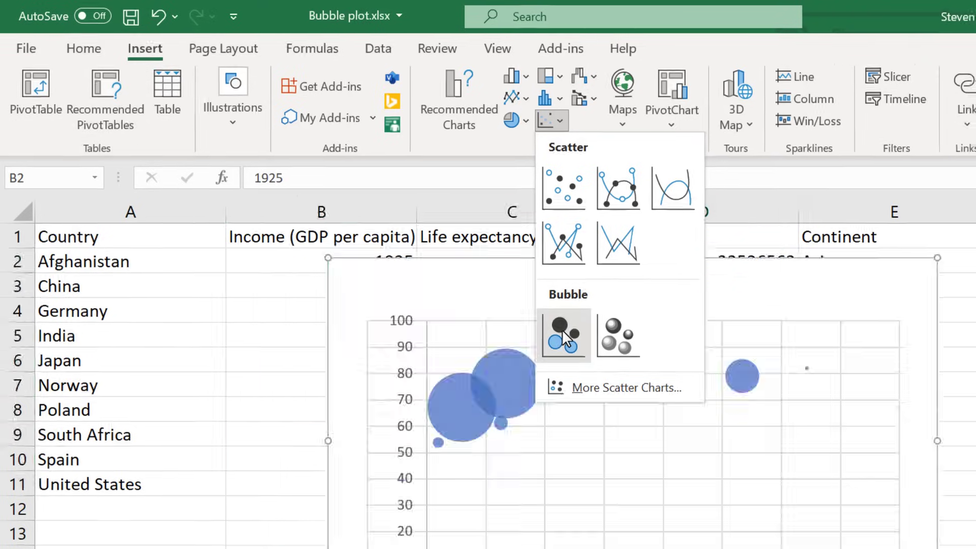
{"action": "left_click", "coordinate": [569, 340]}
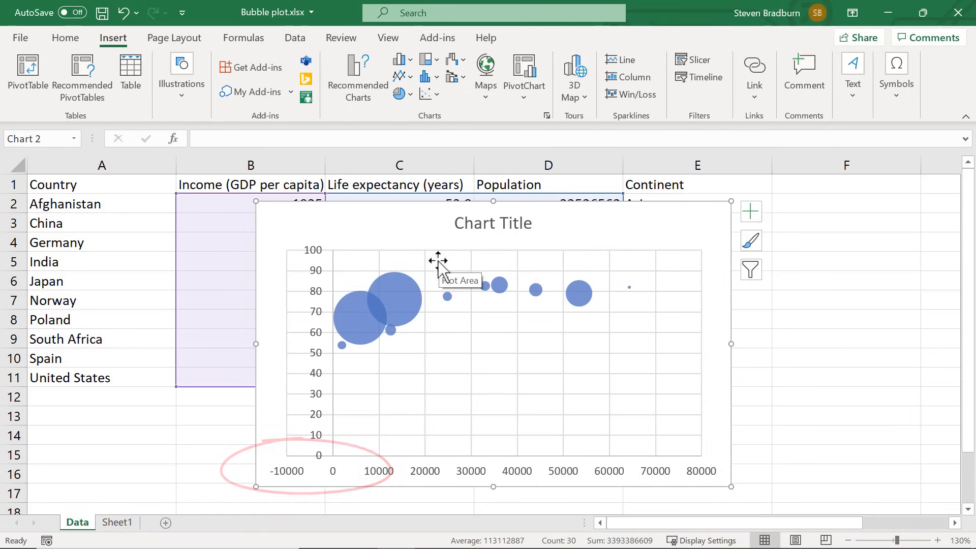
Set the income axis bounds to minimum 0 and maximum 70000
{"action": "left_click", "coordinate": [392, 477]}
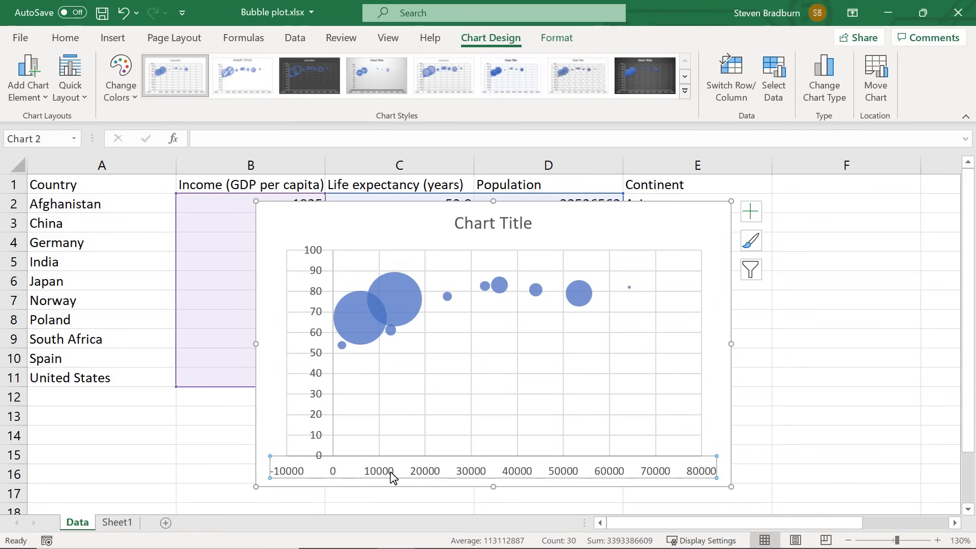
{"action": "right_click", "coordinate": [392, 477]}
{"action": "key", "text": "Escape"}
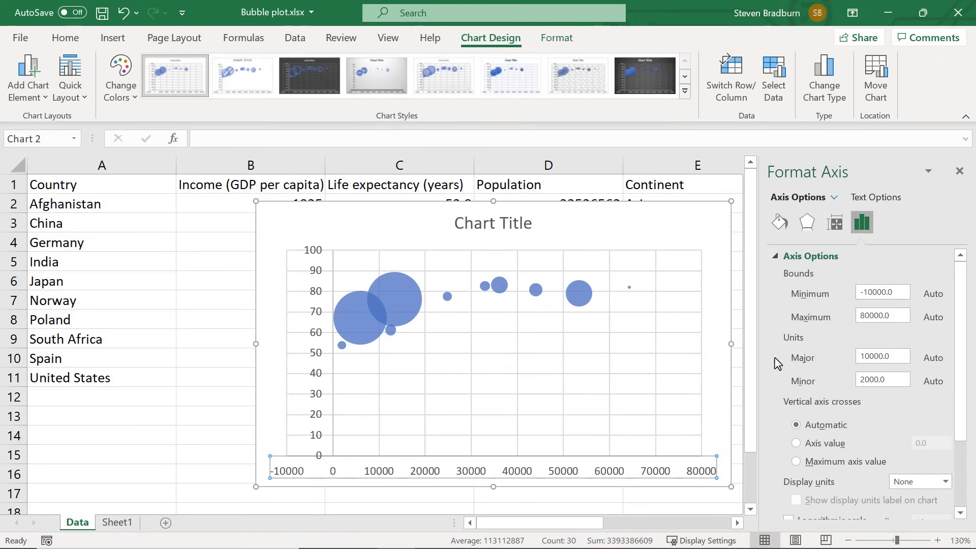
{"action": "left_click_drag", "start_coordinate": [896, 291], "coordinate": [848, 297]}
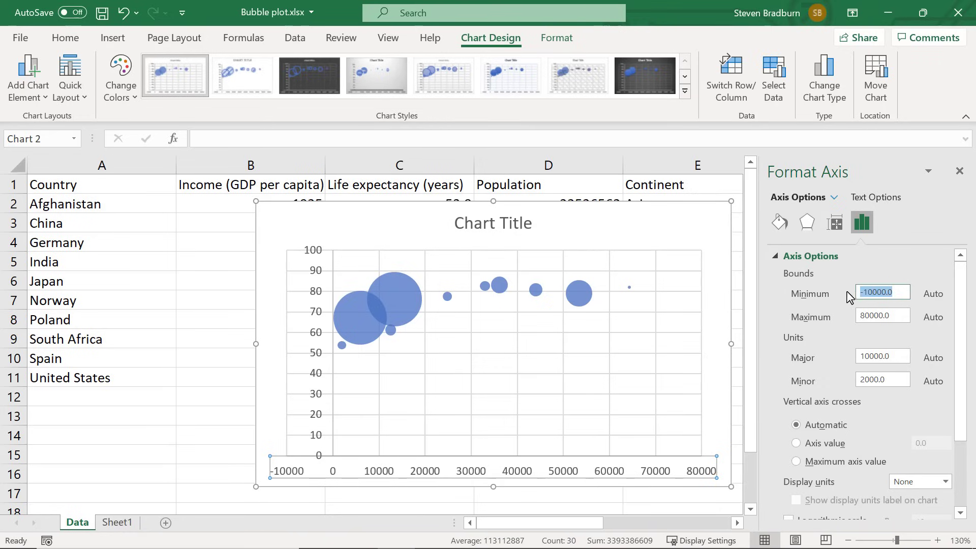
{"action": "type", "text": "0"}
{"action": "left_click", "coordinate": [866, 316]}
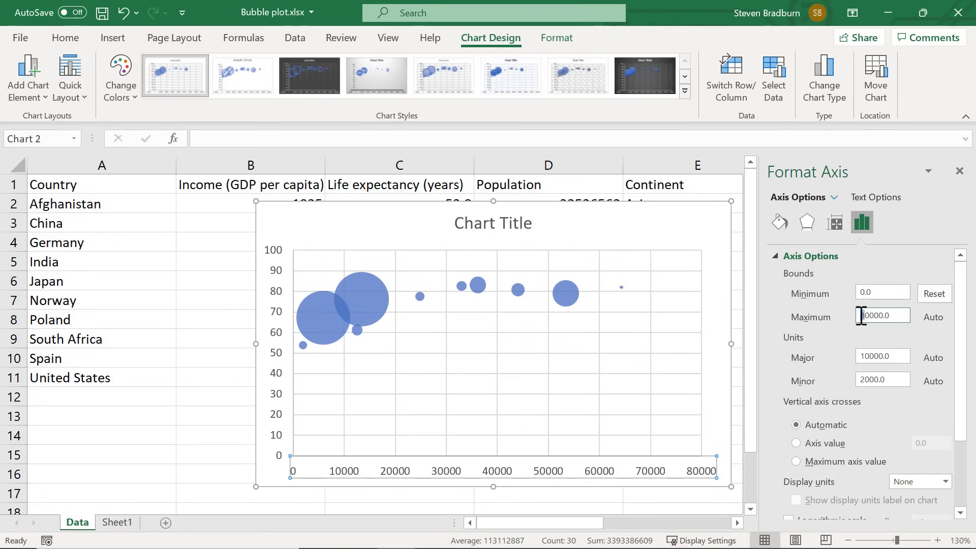
{"action": "key", "text": "Delete"}
{"action": "type", "text": "7"}
{"action": "left_click", "coordinate": [892, 291]}
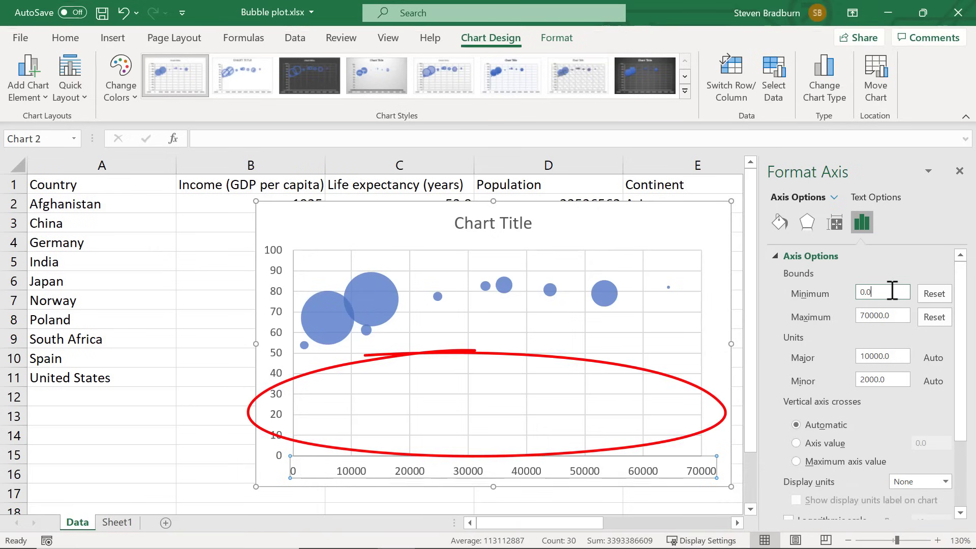
Set the life expectancy axis minimum to 50
{"action": "left_click", "coordinate": [282, 356]}
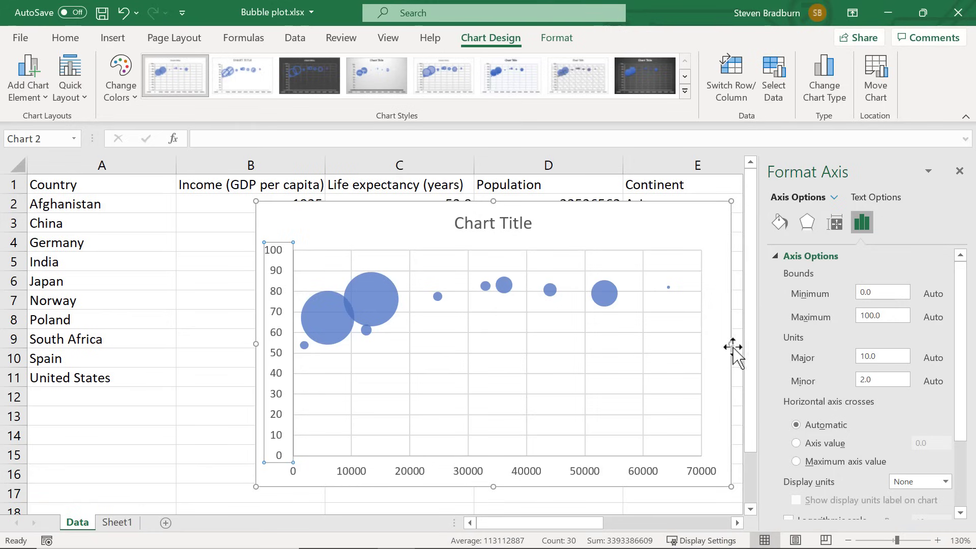
{"action": "left_click", "coordinate": [878, 294]}
{"action": "left_click_drag", "start_coordinate": [877, 294], "coordinate": [855, 300]}
{"action": "type", "text": "50"}
{"action": "key", "text": "Return"}
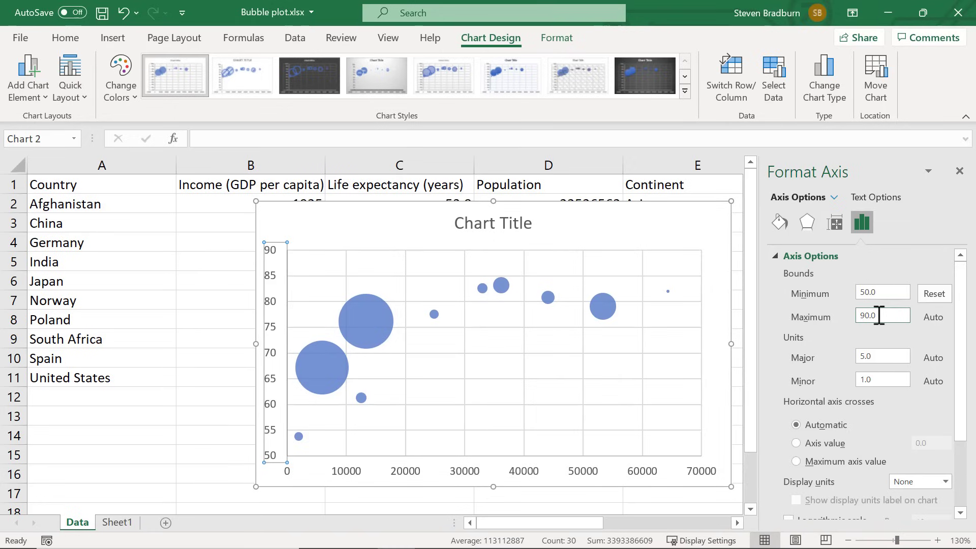
Add the horizontal axis title 'Income (GDP per capita, $)'
{"action": "left_click", "coordinate": [664, 227]}
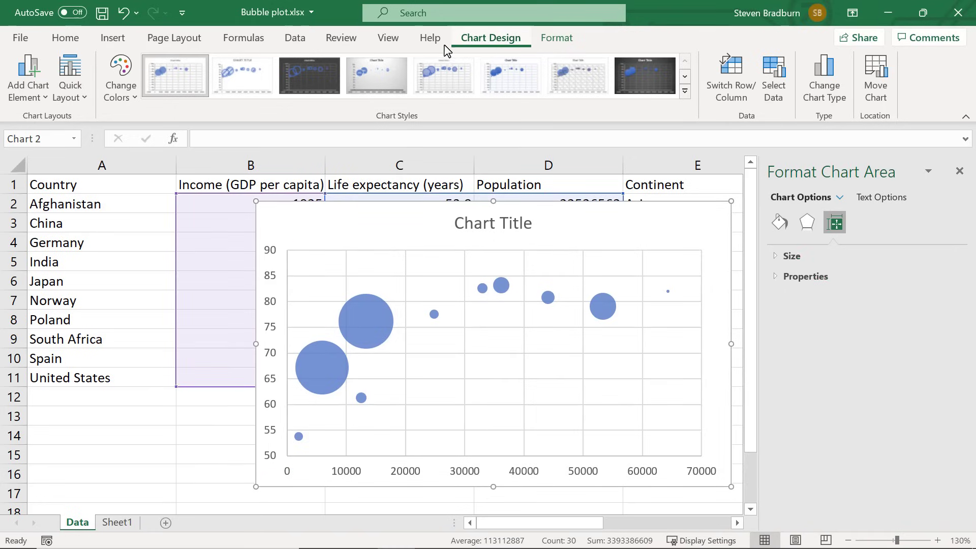
{"action": "left_click", "coordinate": [38, 86]}
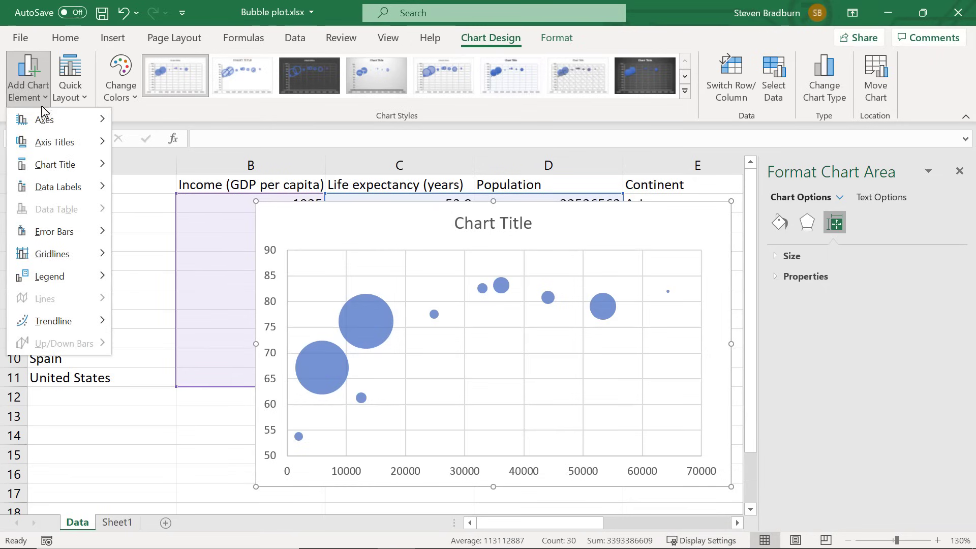
{"action": "mouse_move", "coordinate": [53, 140]}
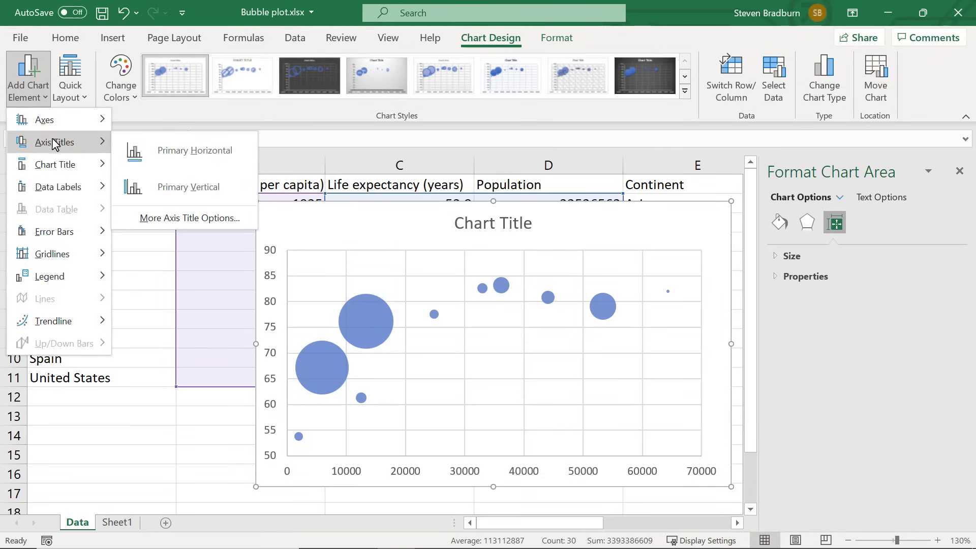
{"action": "left_click", "coordinate": [117, 151]}
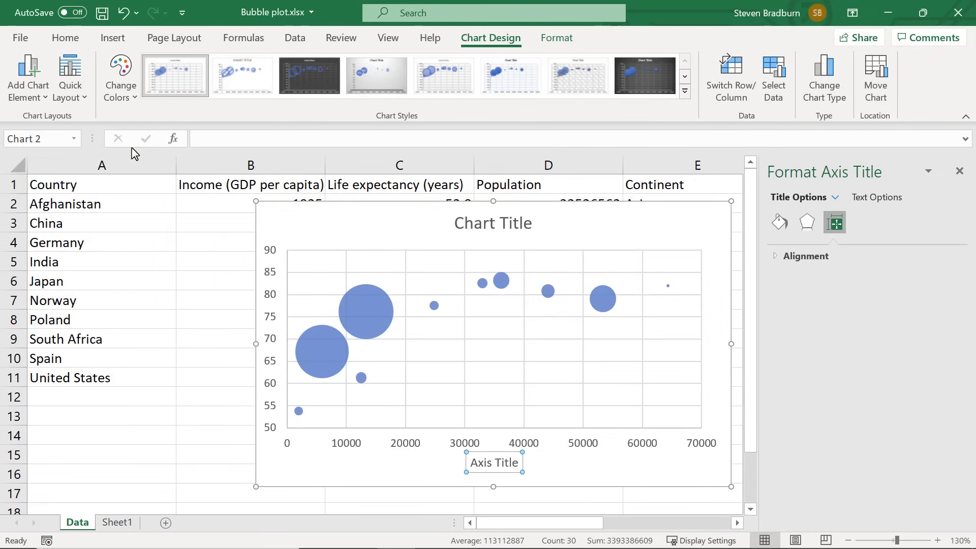
{"action": "triple_click", "coordinate": [490, 463]}
{"action": "type", "text": "Inc"}
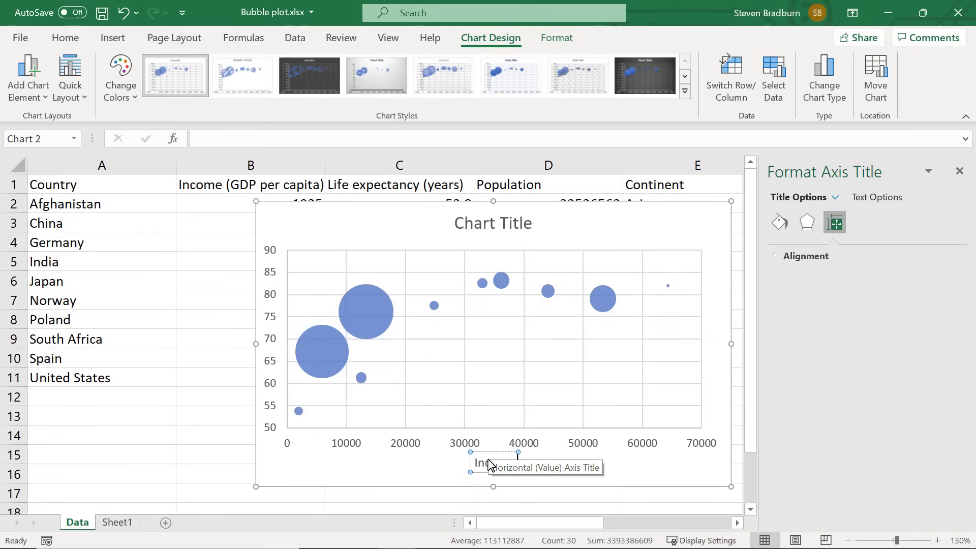
{"action": "type", "text": "ome (GDP per capita, $)"}
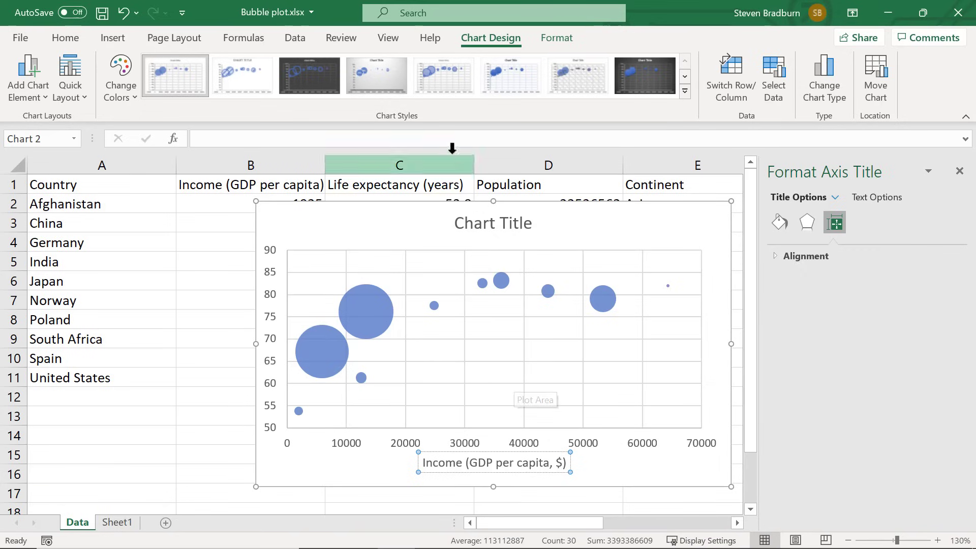
Add the vertical axis title 'Life expectancy (years)'
{"action": "left_click", "coordinate": [48, 93]}
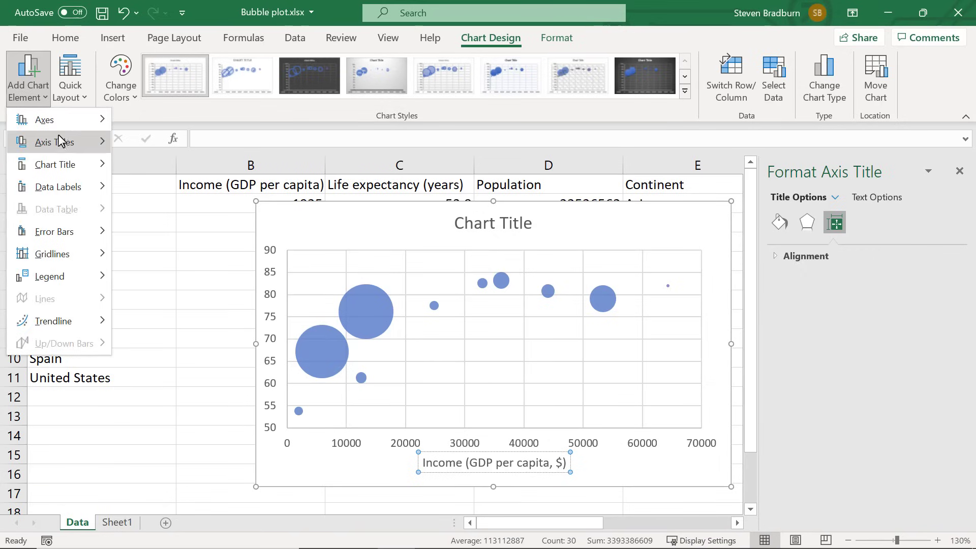
{"action": "mouse_move", "coordinate": [63, 145]}
{"action": "left_click", "coordinate": [168, 187]}
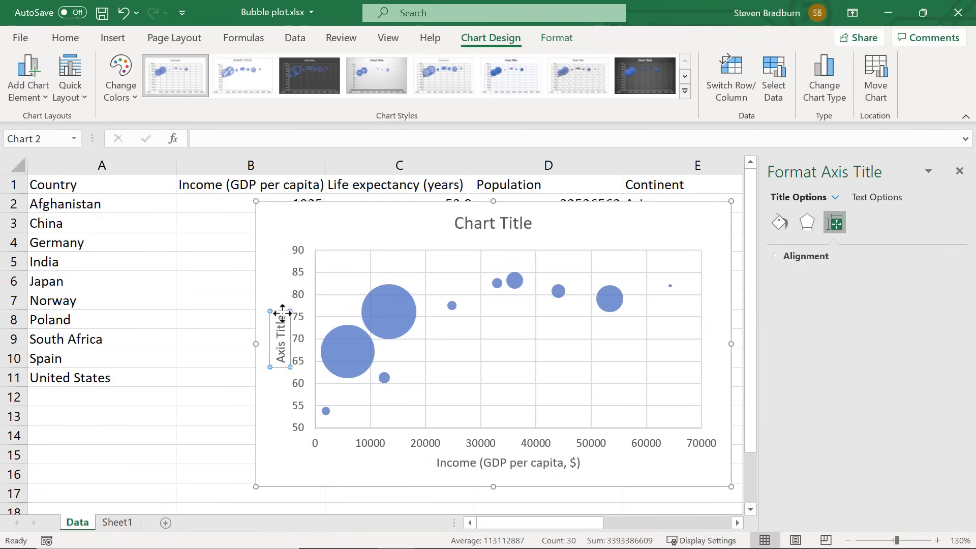
{"action": "left_click_drag", "start_coordinate": [279, 318], "coordinate": [279, 348]}
{"action": "type", "text": "Life expectancy (years)"}
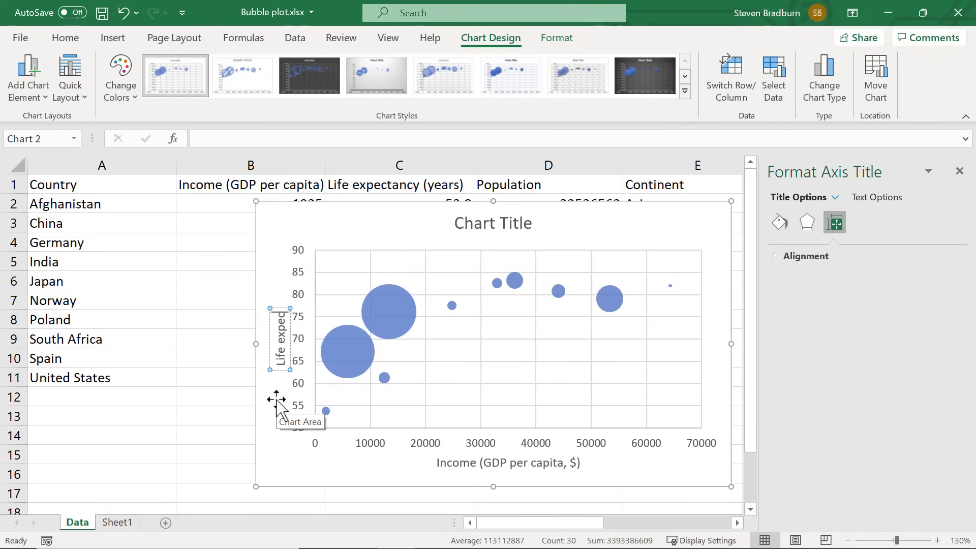
{"action": "left_click", "coordinate": [213, 436]}
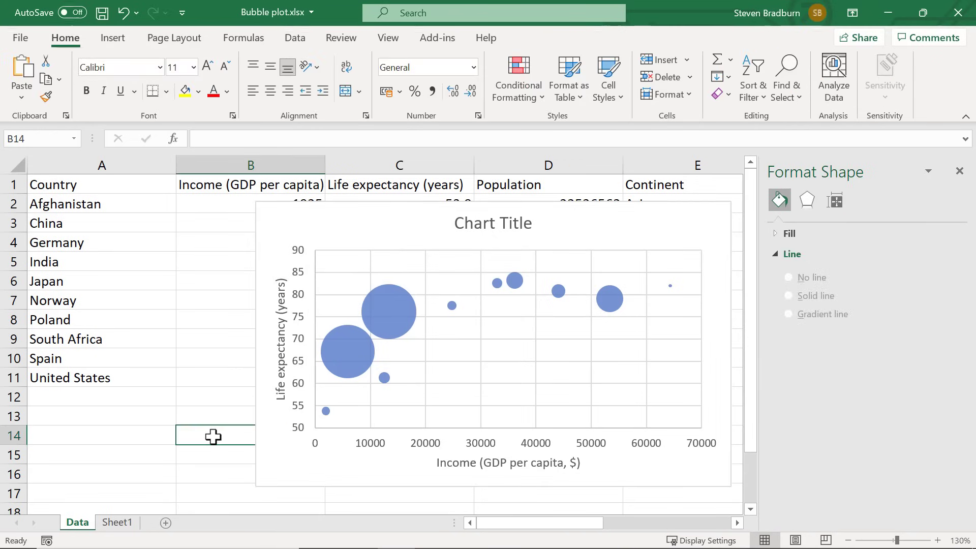
Delete the chart title
{"action": "left_click", "coordinate": [456, 235]}
{"action": "key", "text": "Delete"}
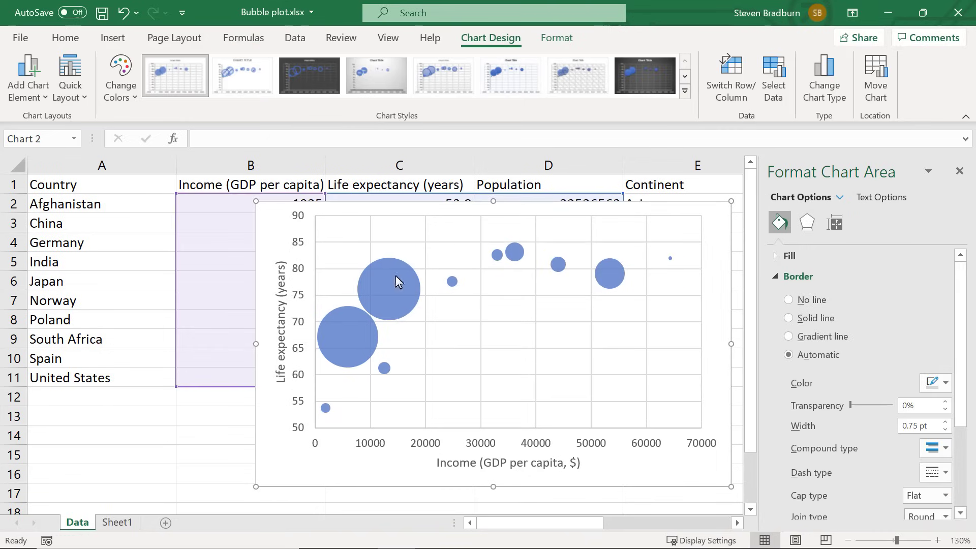
{"action": "left_click", "coordinate": [219, 419]}
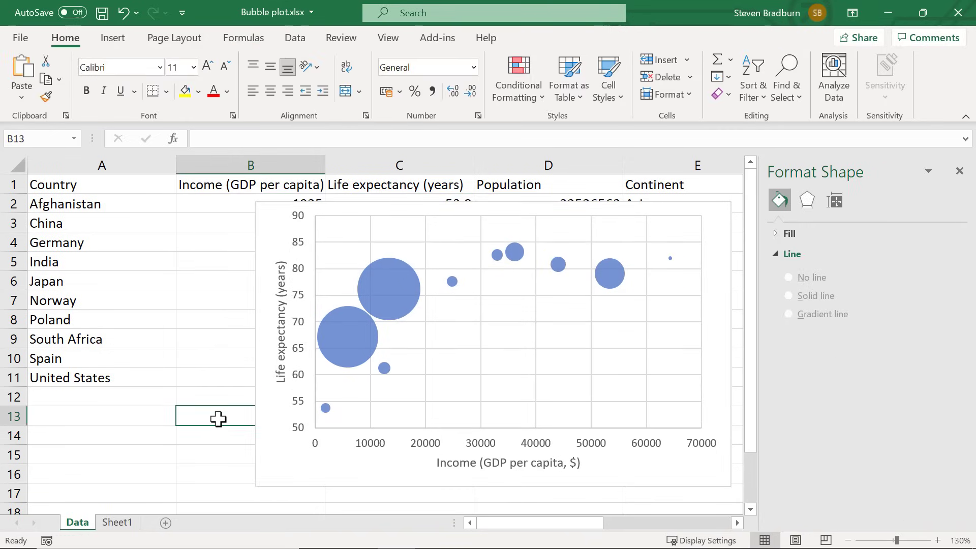
Open the bubble series format options and try sizing bubbles by width, then back to area
{"action": "right_click", "coordinate": [338, 349]}
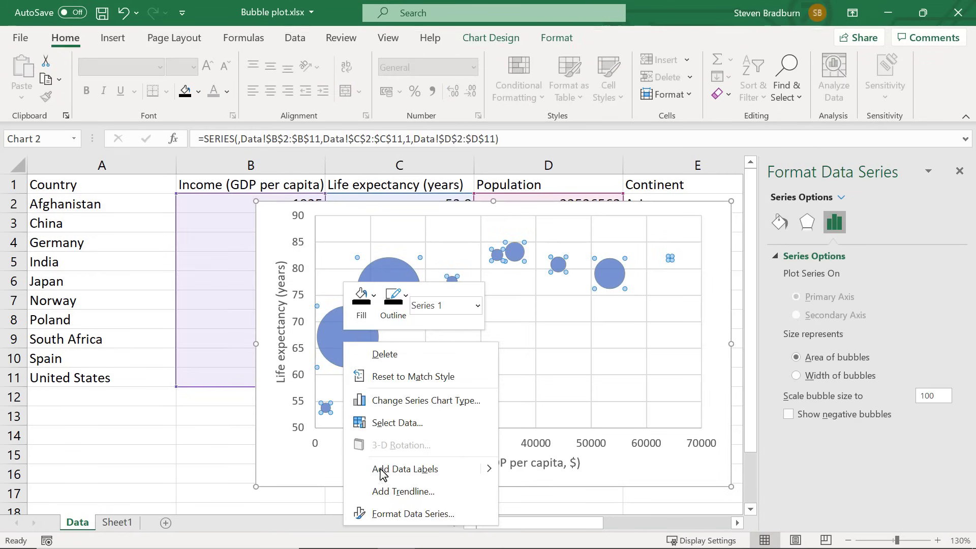
{"action": "left_click", "coordinate": [389, 513]}
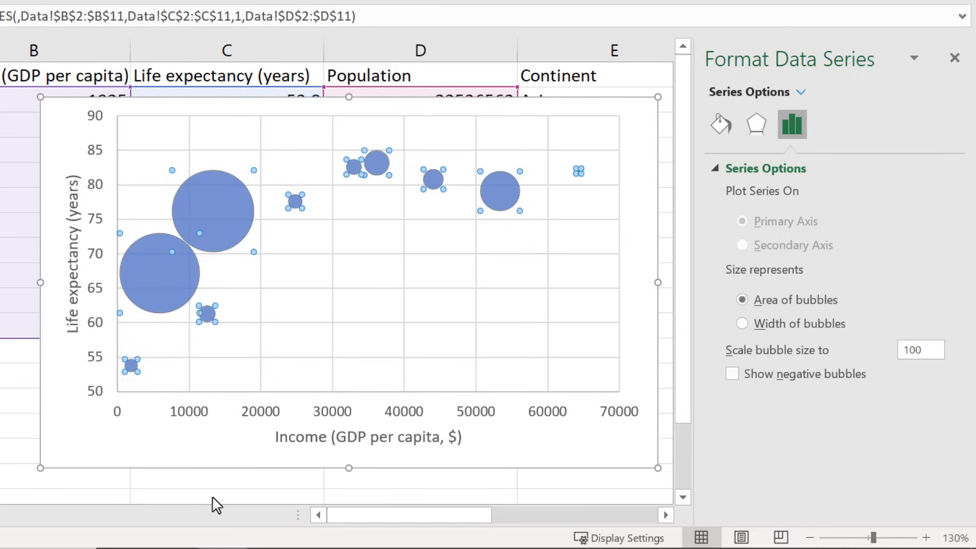
{"action": "left_click", "coordinate": [743, 324]}
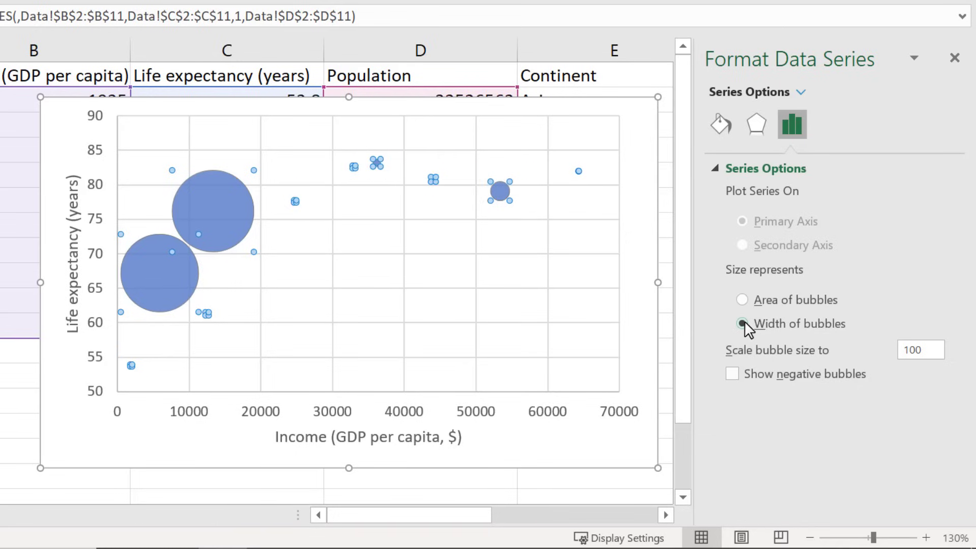
{"action": "left_click", "coordinate": [743, 299]}
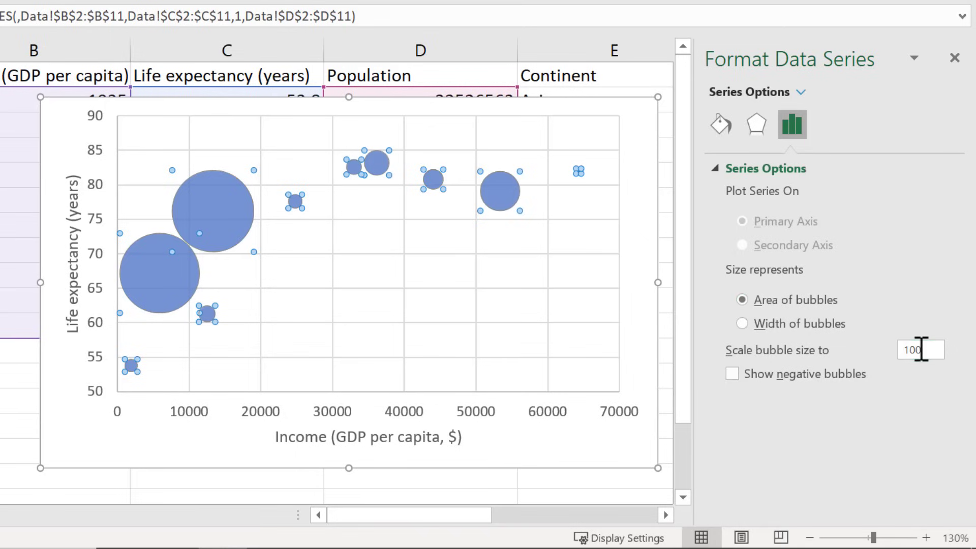
Test bubble size scales of 50 and 150, then clear the value to restore 100
{"action": "left_click_drag", "start_coordinate": [922, 348], "coordinate": [896, 351]}
{"action": "type", "text": "50"}
{"action": "key", "text": "Tab"}
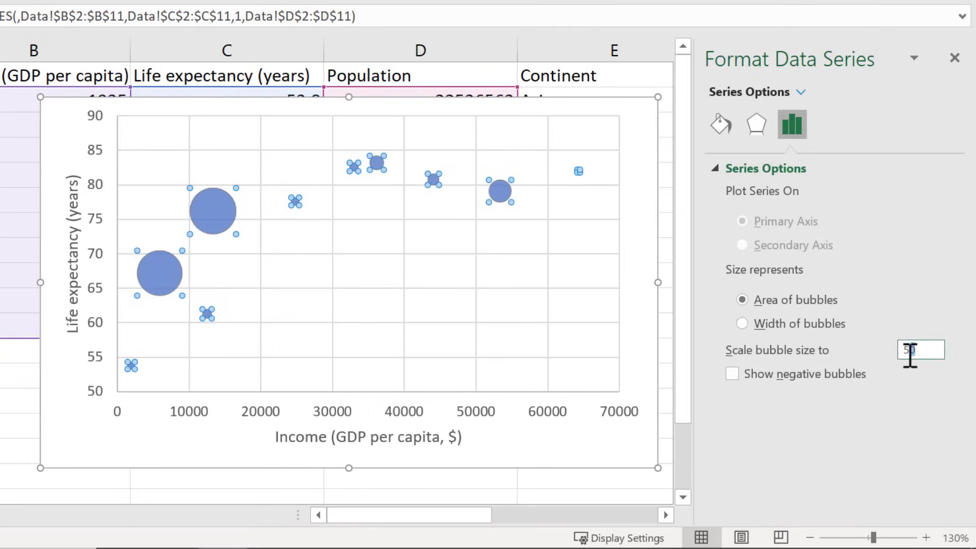
{"action": "left_click_drag", "start_coordinate": [924, 349], "coordinate": [907, 349]}
{"action": "type", "text": "150"}
{"action": "key", "text": "Tab"}
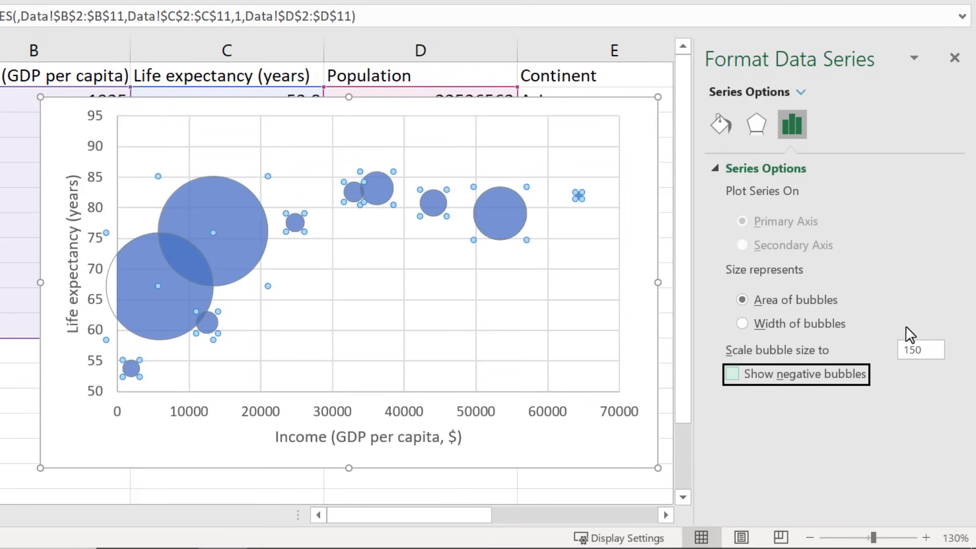
{"action": "left_click_drag", "start_coordinate": [924, 349], "coordinate": [899, 350]}
{"action": "key", "text": "BackSpace"}
Set the bubble size scale to 100 and bring up the Data Labels choices under Add Chart Element
{"action": "type", "text": "100"}
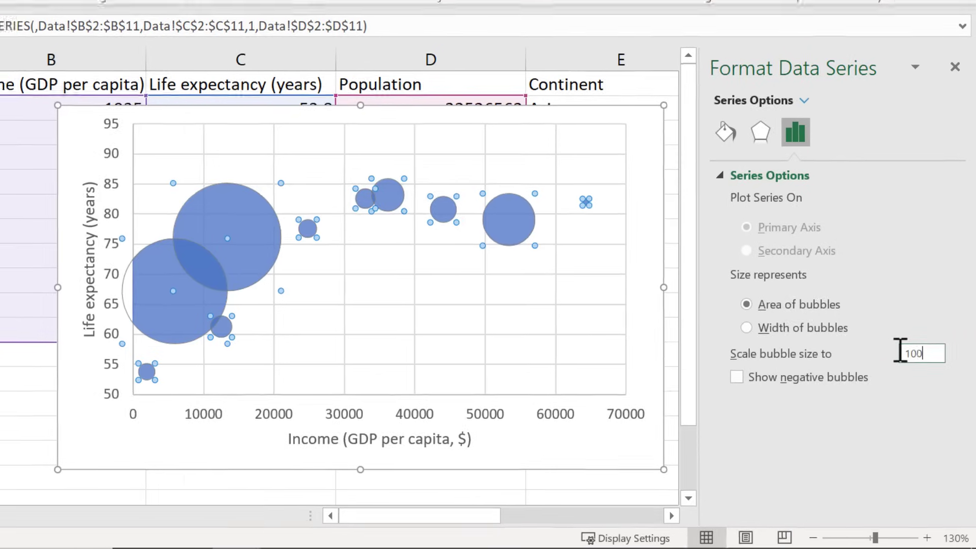
{"action": "key", "text": "Tab"}
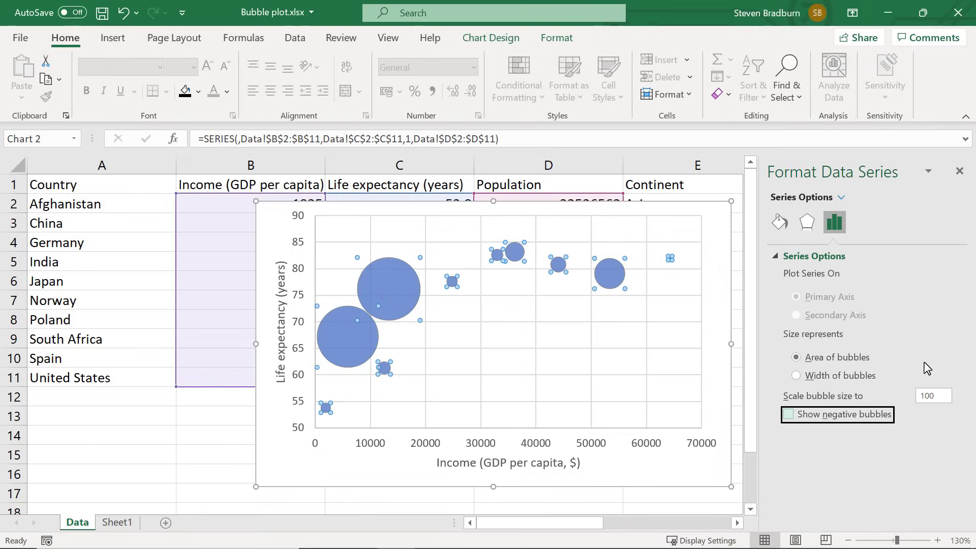
{"action": "left_click", "coordinate": [614, 213]}
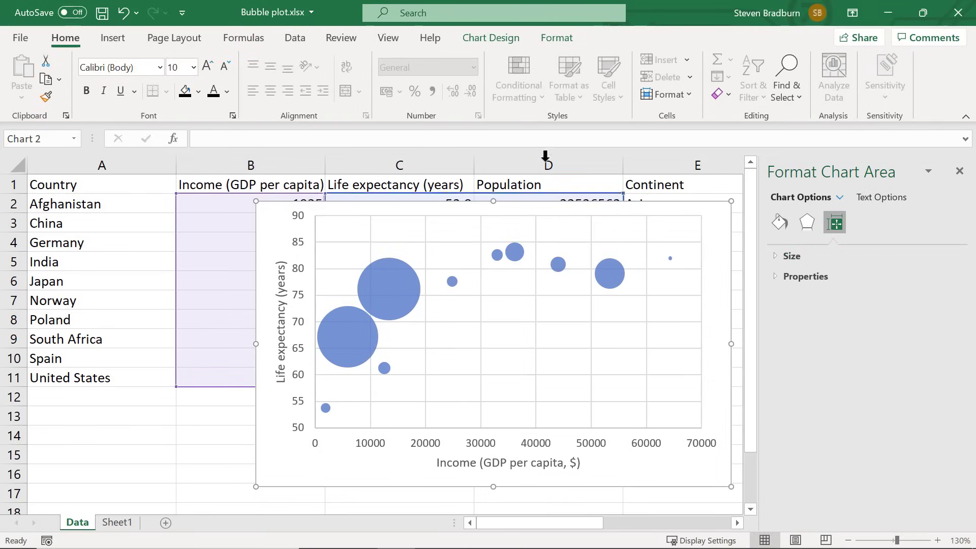
{"action": "left_click", "coordinate": [491, 38]}
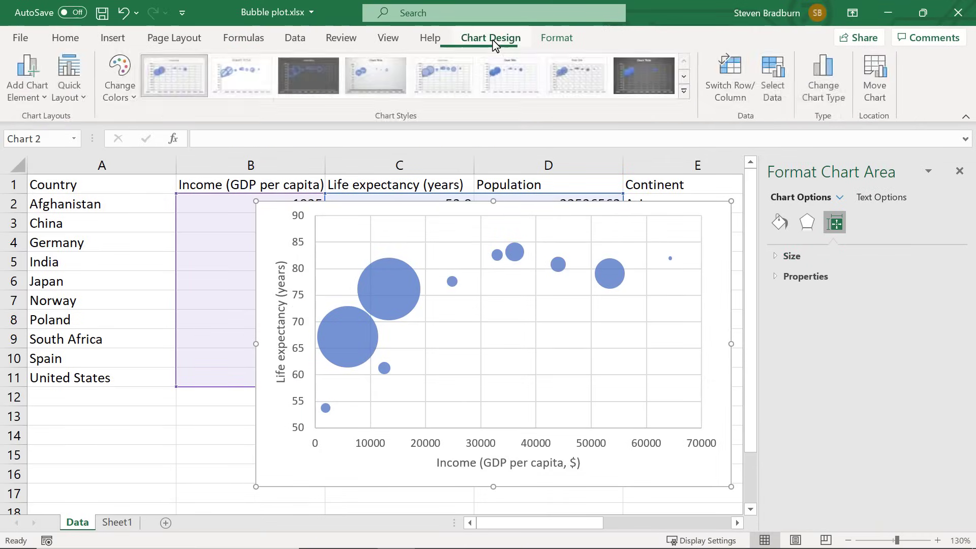
{"action": "left_click", "coordinate": [30, 91]}
{"action": "mouse_move", "coordinate": [53, 184]}
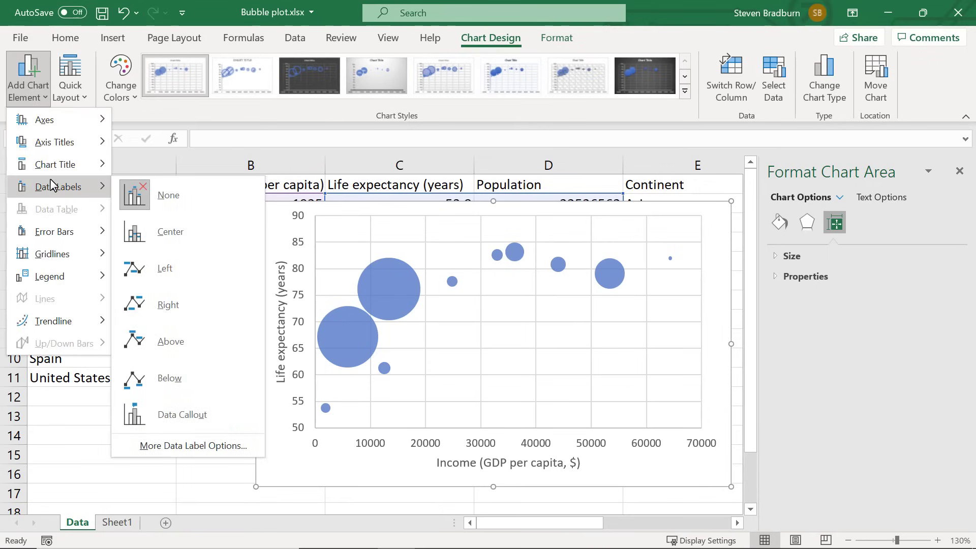
Add data labels through More Data Label Options and expand the Label Options section
{"action": "left_click", "coordinate": [201, 446]}
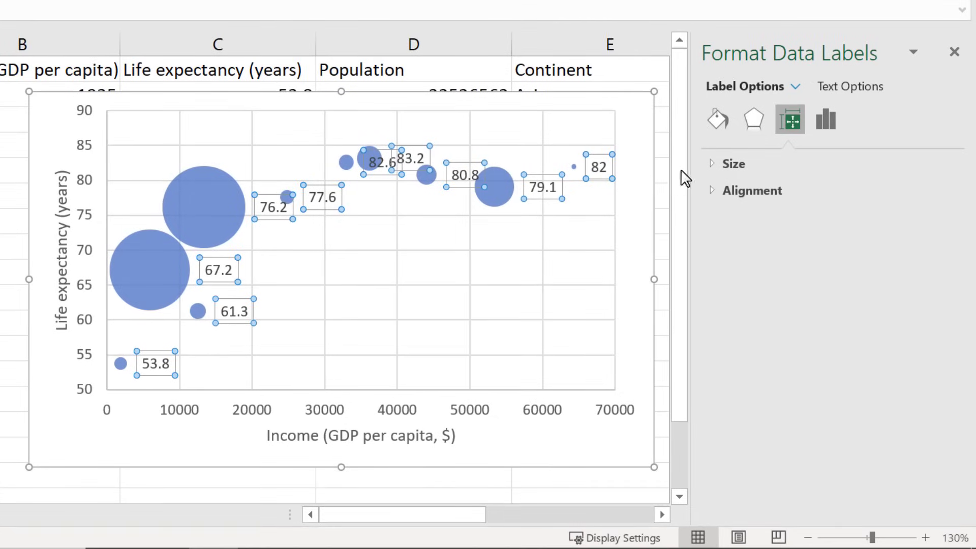
{"action": "left_click", "coordinate": [825, 120]}
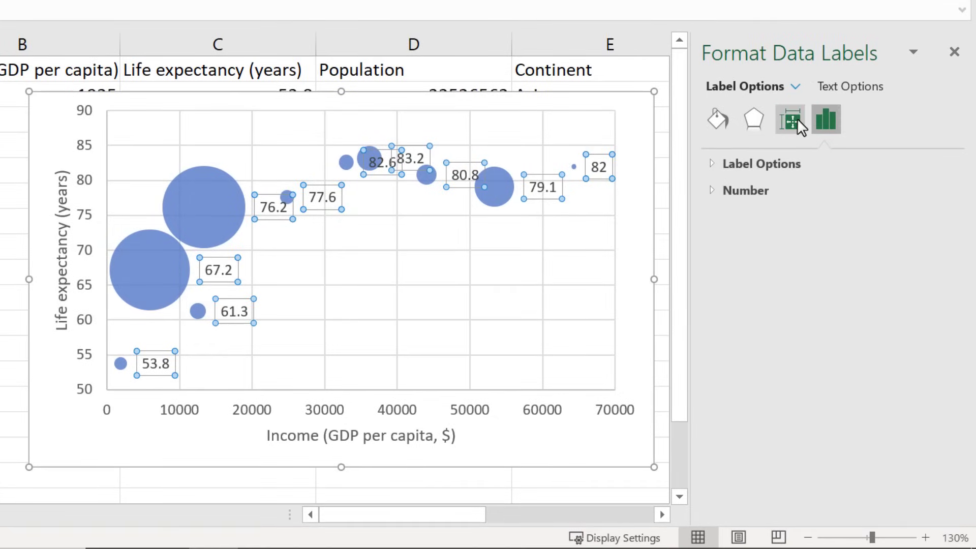
{"action": "left_click", "coordinate": [770, 166]}
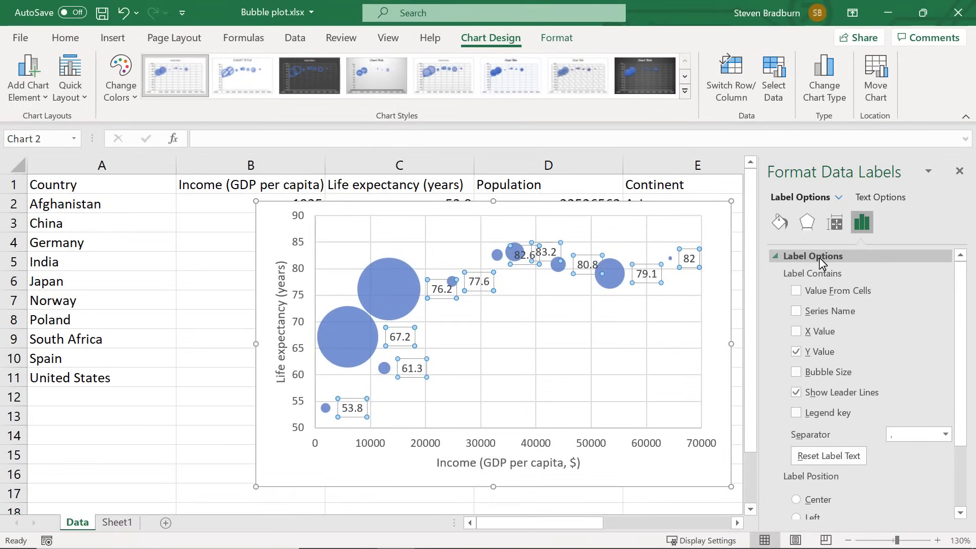
Take the bubble labels from country names in A2:A11, dropping Y values and leader lines
{"action": "left_click", "coordinate": [796, 290]}
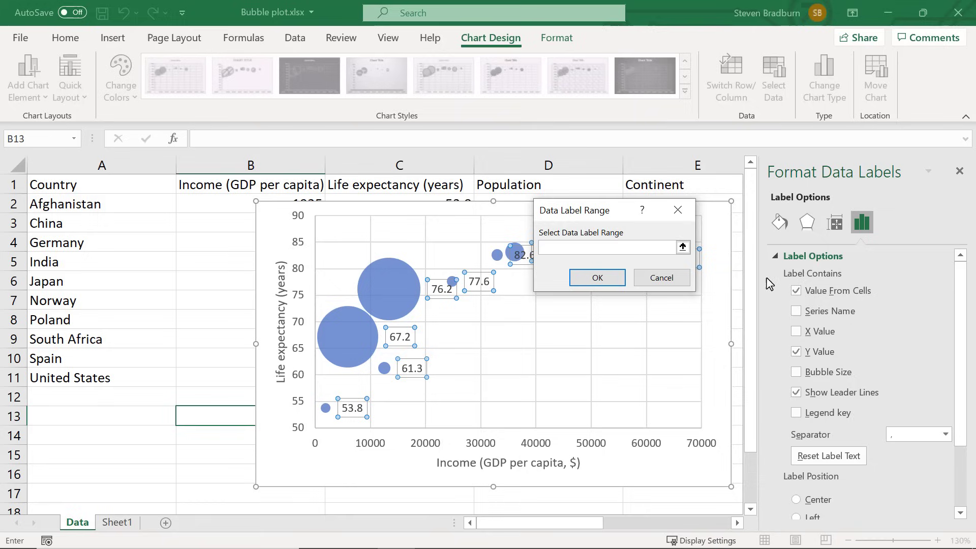
{"action": "left_click", "coordinate": [683, 247]}
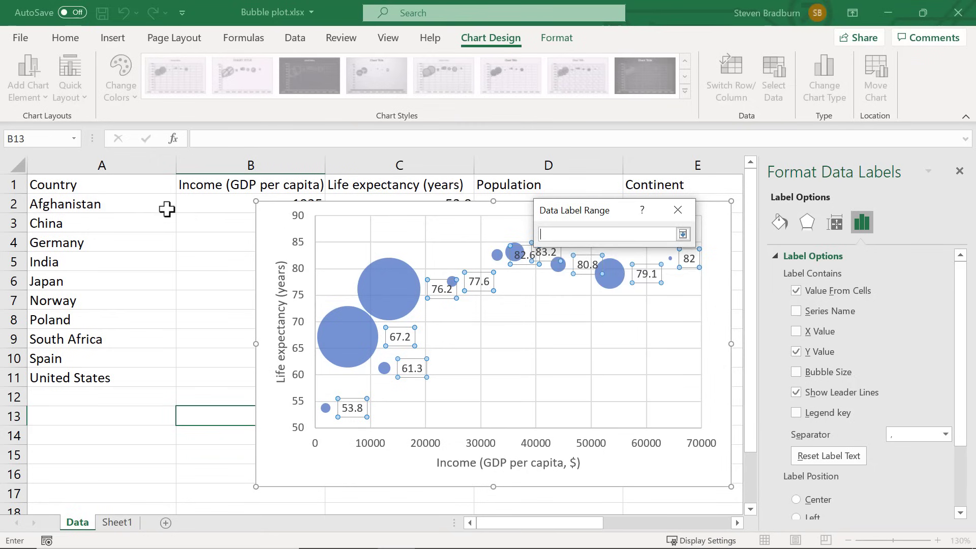
{"action": "left_click_drag", "start_coordinate": [167, 209], "coordinate": [137, 382]}
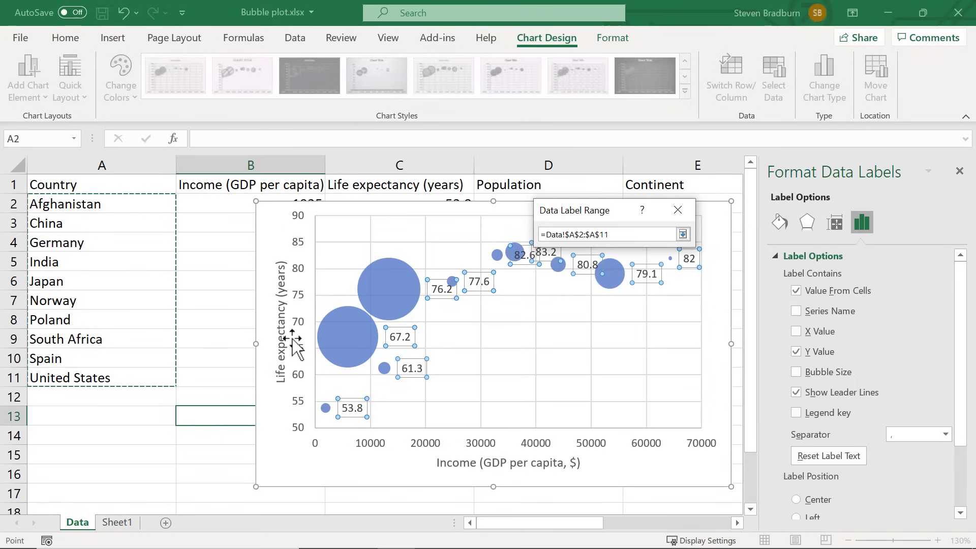
{"action": "left_click", "coordinate": [683, 235]}
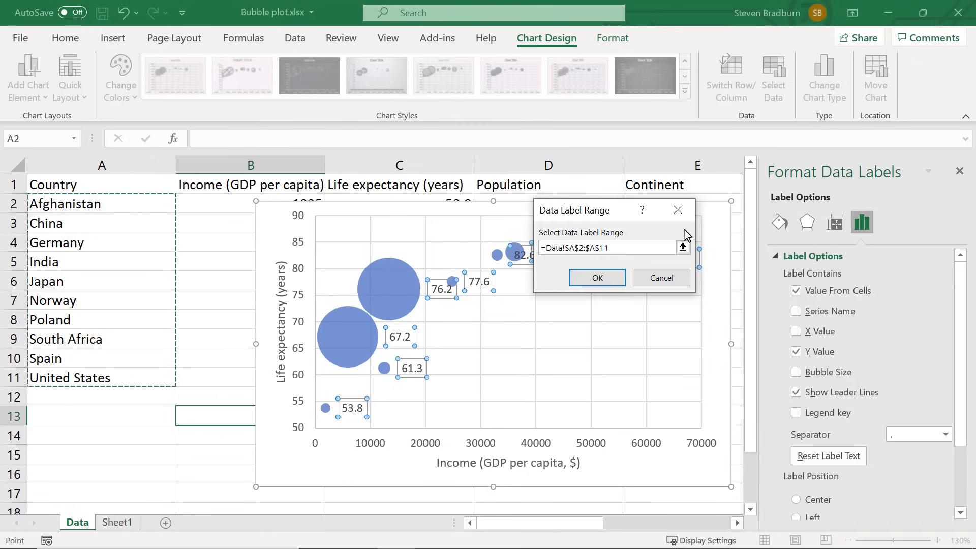
{"action": "left_click", "coordinate": [598, 277]}
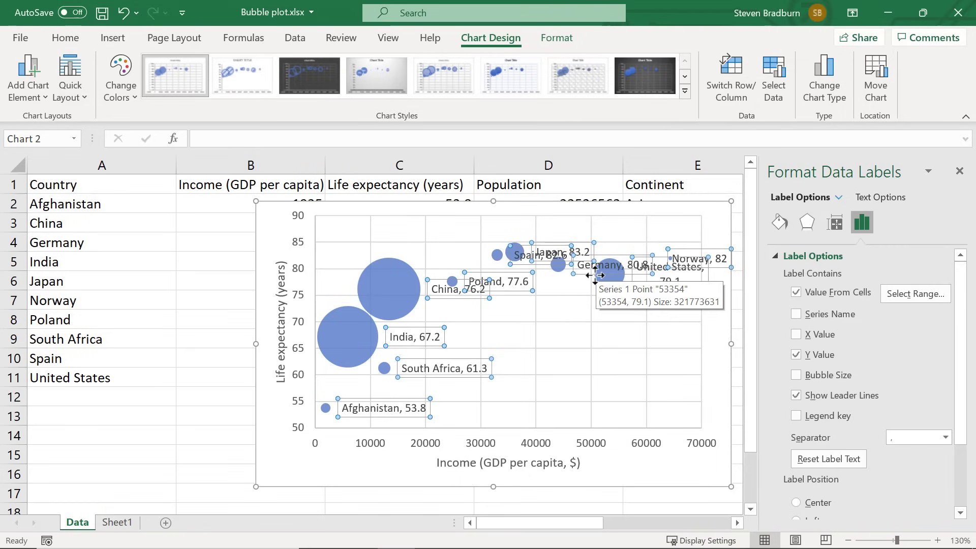
{"action": "left_click", "coordinate": [794, 354]}
{"action": "left_click", "coordinate": [796, 395]}
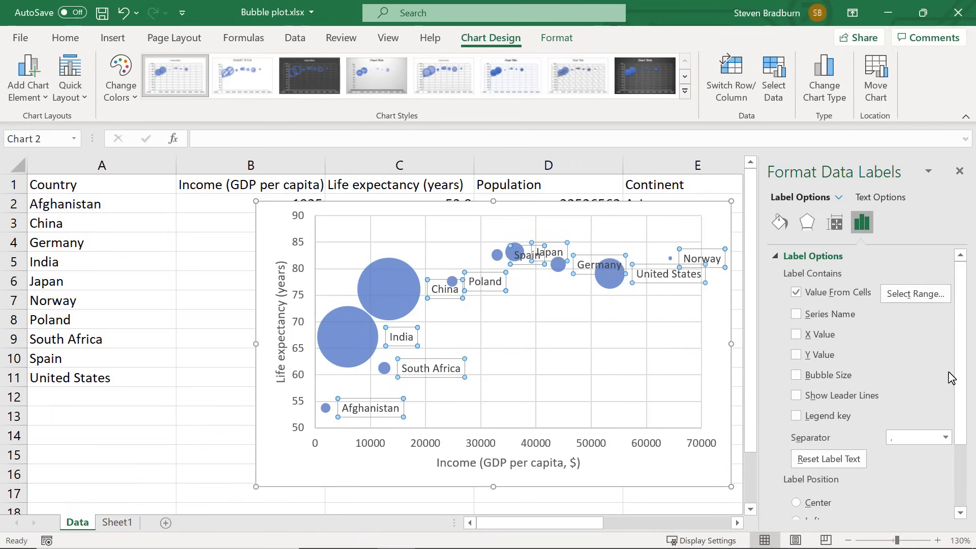
Centre the labels on their bubbles and drag the Afghanistan label beside its bubble
{"action": "scroll", "coordinate": [946, 371], "scroll_direction": "down", "scroll_amount": 3}
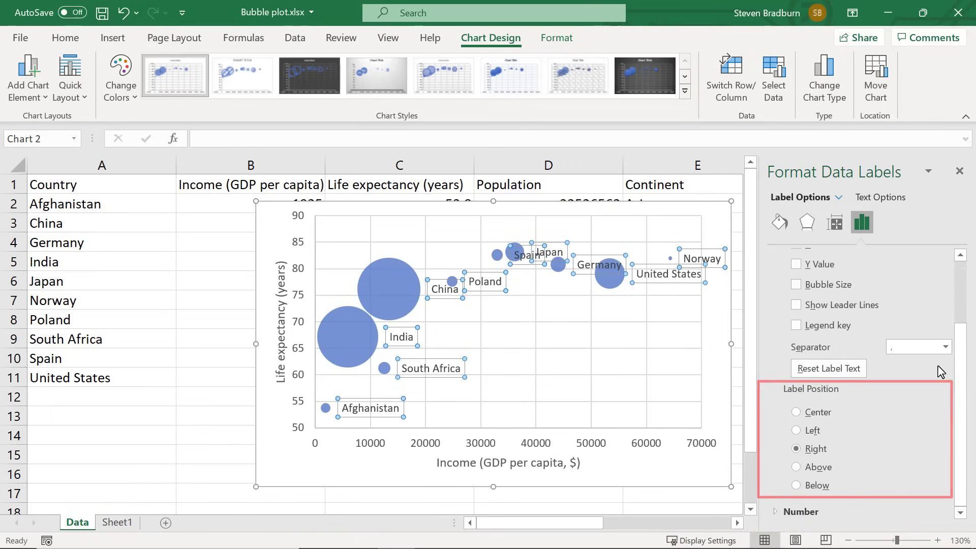
{"action": "left_click", "coordinate": [818, 412]}
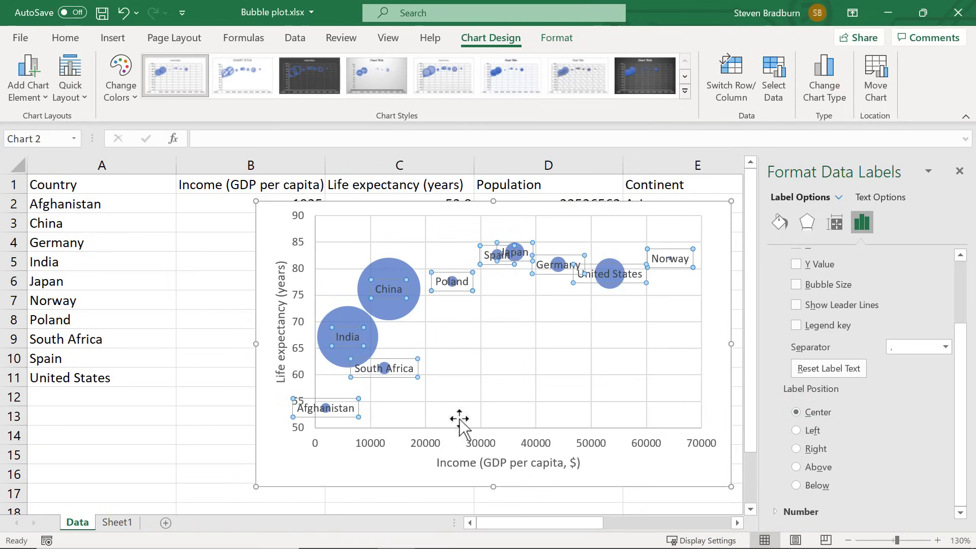
{"action": "left_click", "coordinate": [348, 417]}
{"action": "left_click_drag", "start_coordinate": [348, 417], "coordinate": [377, 422]}
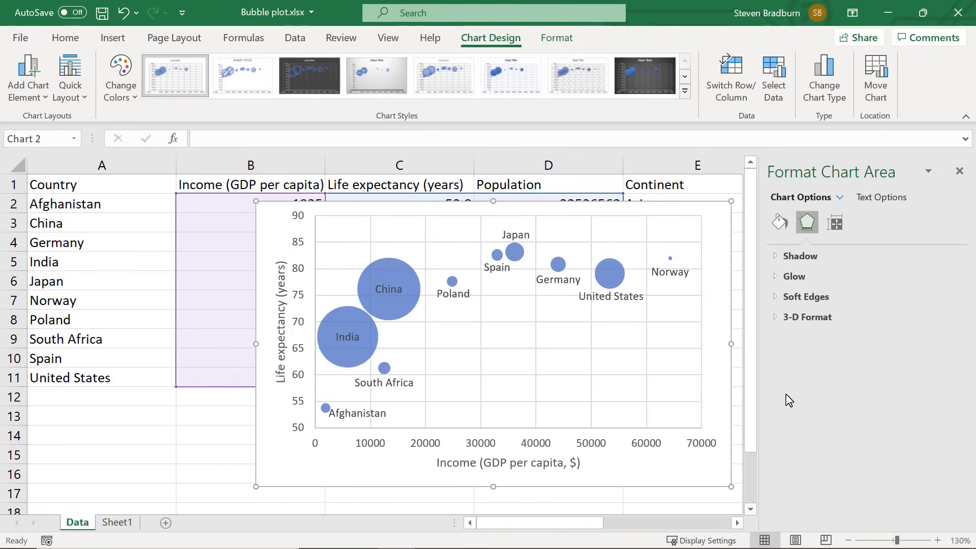
Select only the India bubble within the bubble series
{"action": "left_click", "coordinate": [377, 339]}
{"action": "left_click", "coordinate": [377, 339]}
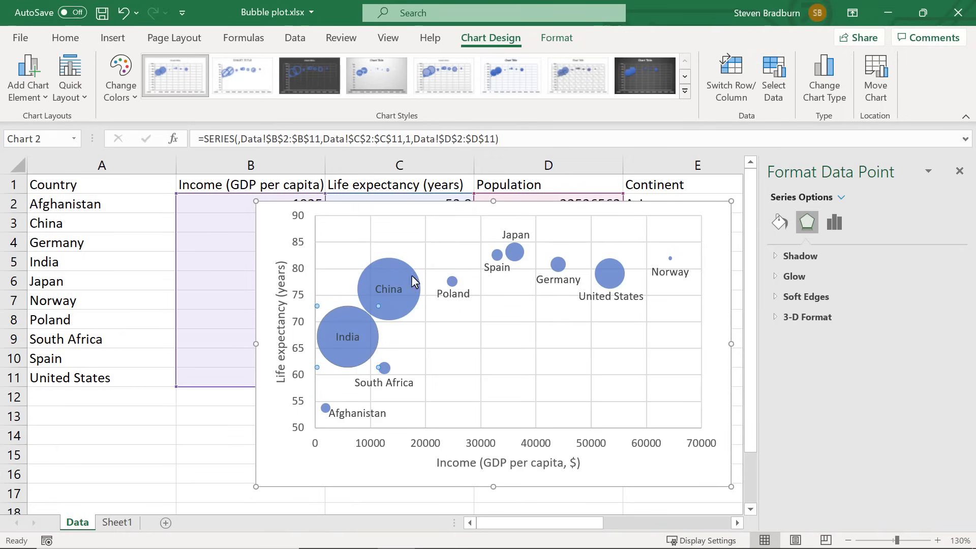
Fill the India bubble red using Shape Fill on the Format tab
{"action": "left_click", "coordinate": [559, 44]}
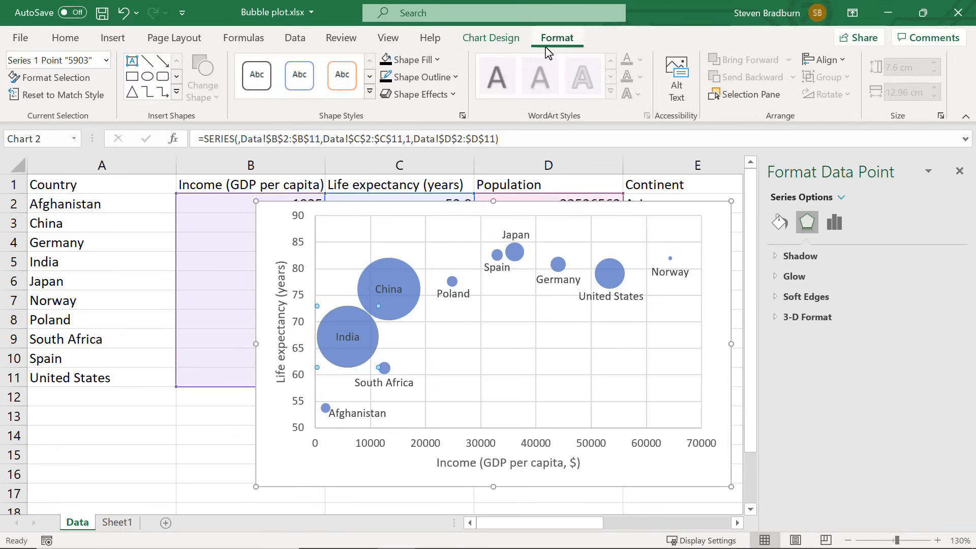
{"action": "left_click", "coordinate": [437, 61]}
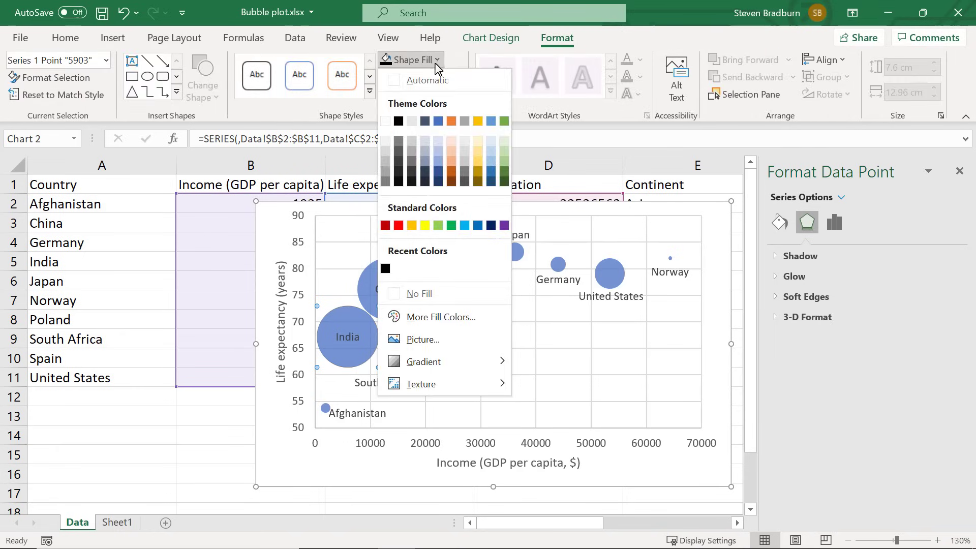
{"action": "left_click", "coordinate": [399, 225]}
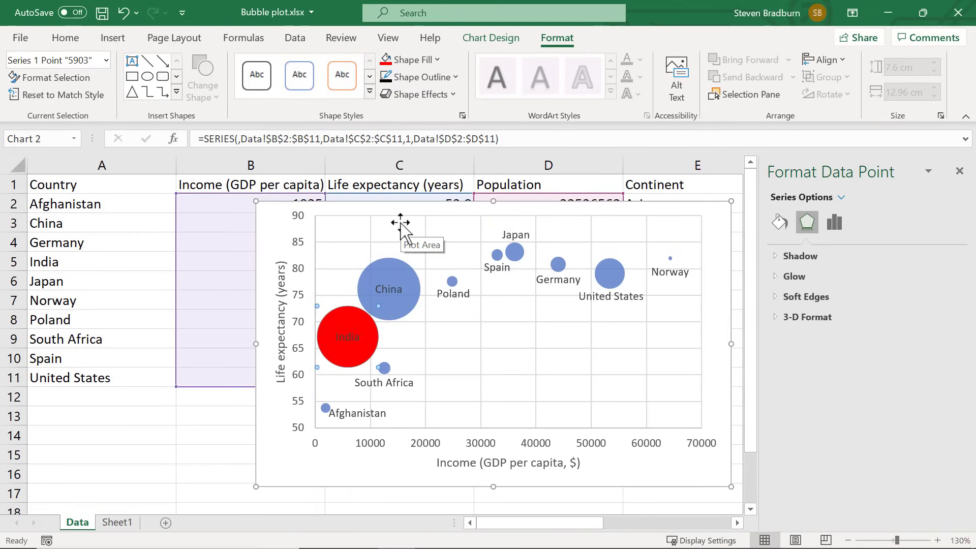
{"action": "left_click", "coordinate": [456, 78]}
{"action": "left_click", "coordinate": [456, 81]}
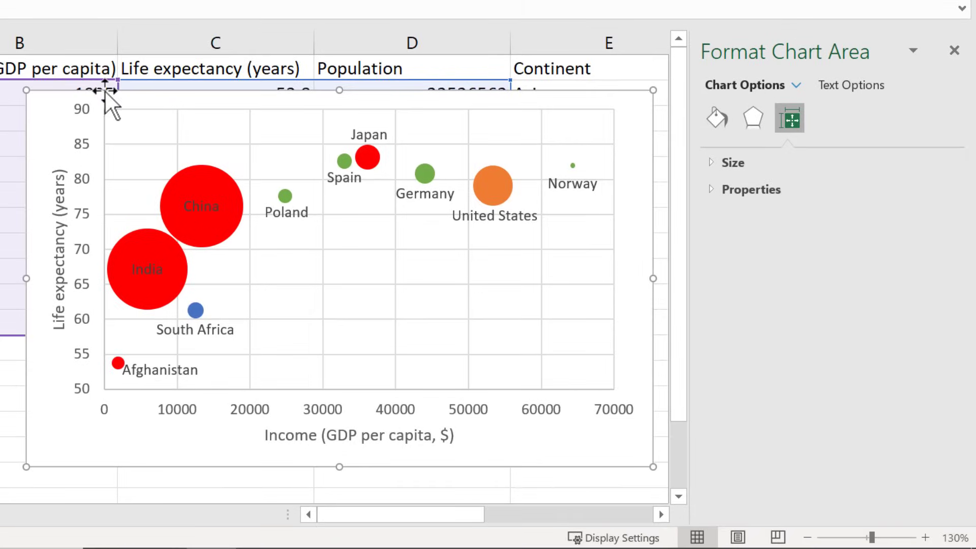
Give the vertical life-expectancy axis a black line, stepping its width up to 1.5 pt
{"action": "left_click", "coordinate": [85, 175]}
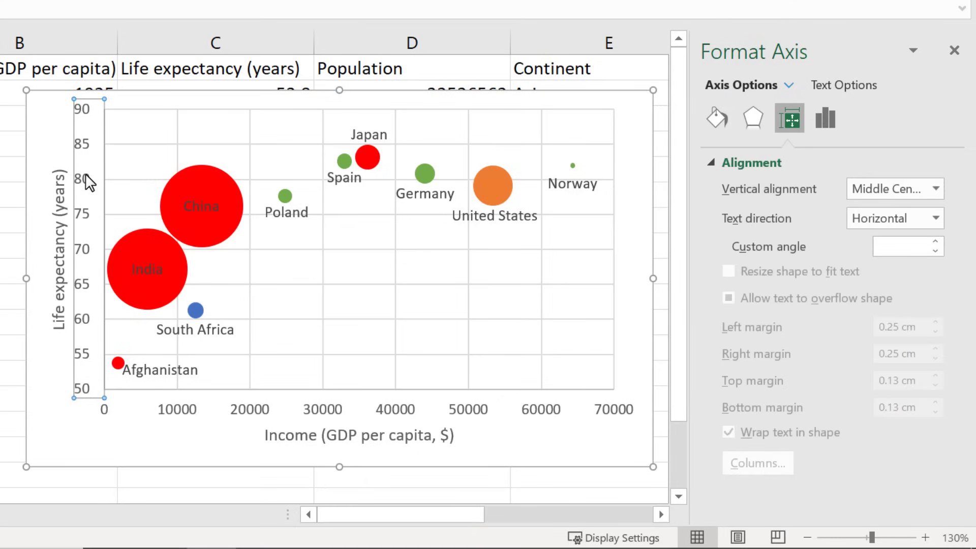
{"action": "left_click", "coordinate": [718, 110]}
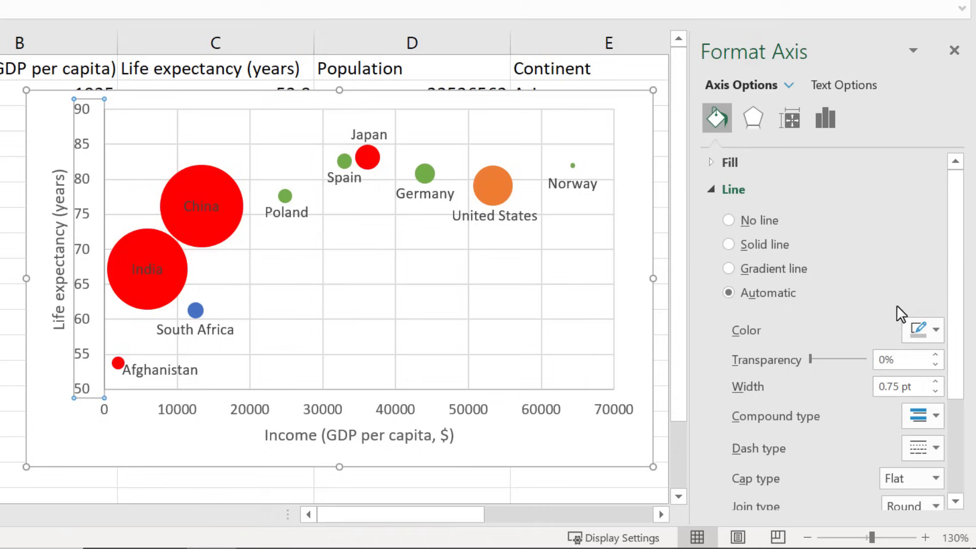
{"action": "left_click", "coordinate": [918, 329]}
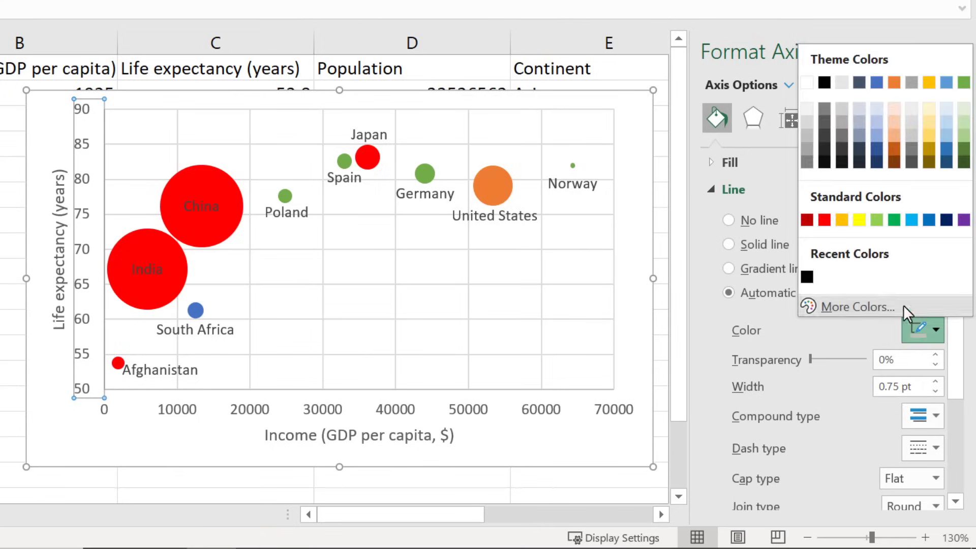
{"action": "left_click", "coordinate": [824, 83]}
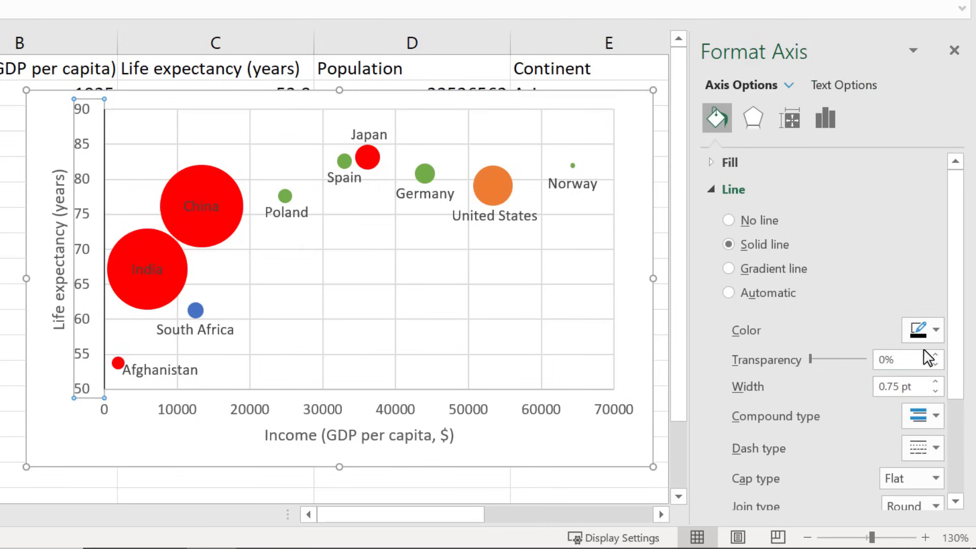
{"action": "left_click", "coordinate": [940, 382]}
{"action": "left_click", "coordinate": [940, 383]}
{"action": "left_click", "coordinate": [940, 382]}
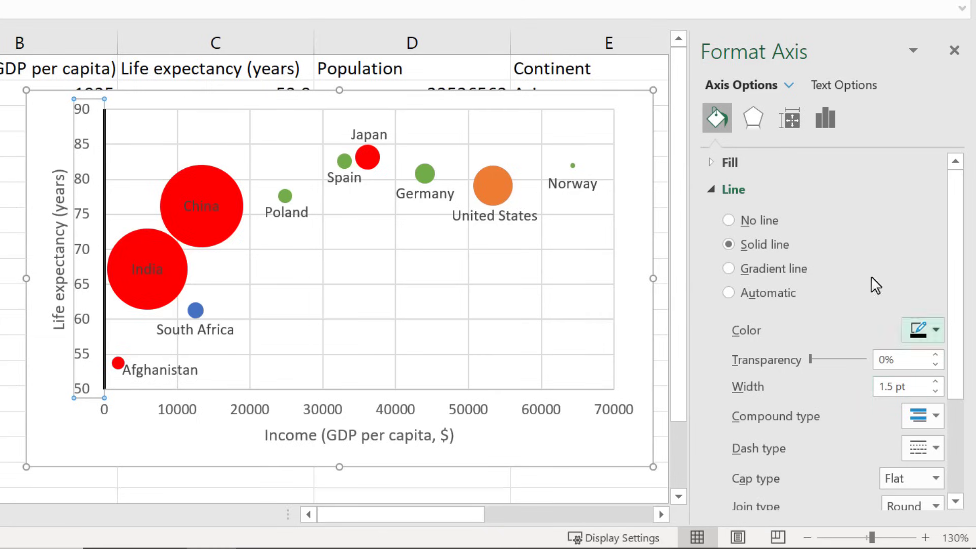
Set the vertical axis major tick marks to Outside, then deselect the chart to review both axes
{"action": "left_click", "coordinate": [827, 120]}
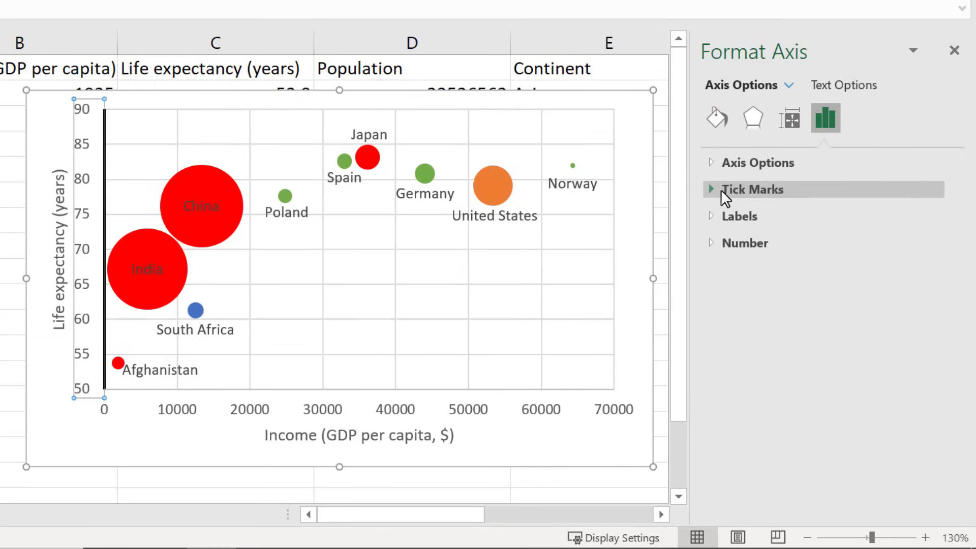
{"action": "left_click", "coordinate": [721, 190]}
{"action": "left_click", "coordinate": [870, 215]}
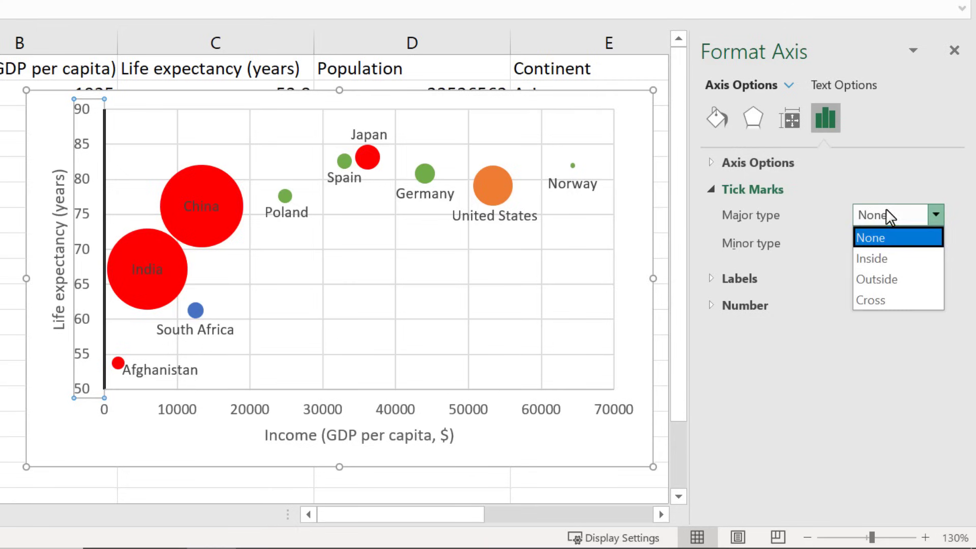
{"action": "key", "text": "Escape"}
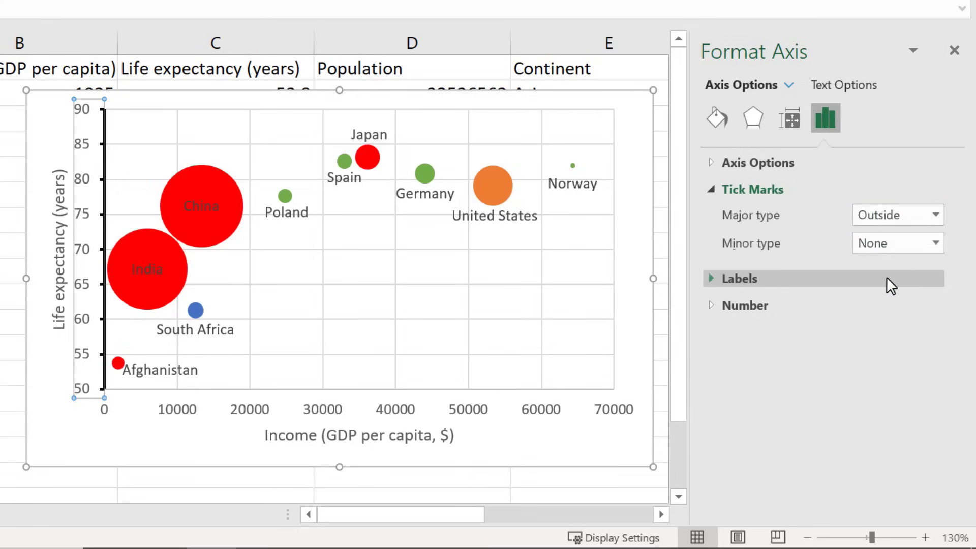
{"action": "left_click", "coordinate": [627, 386]}
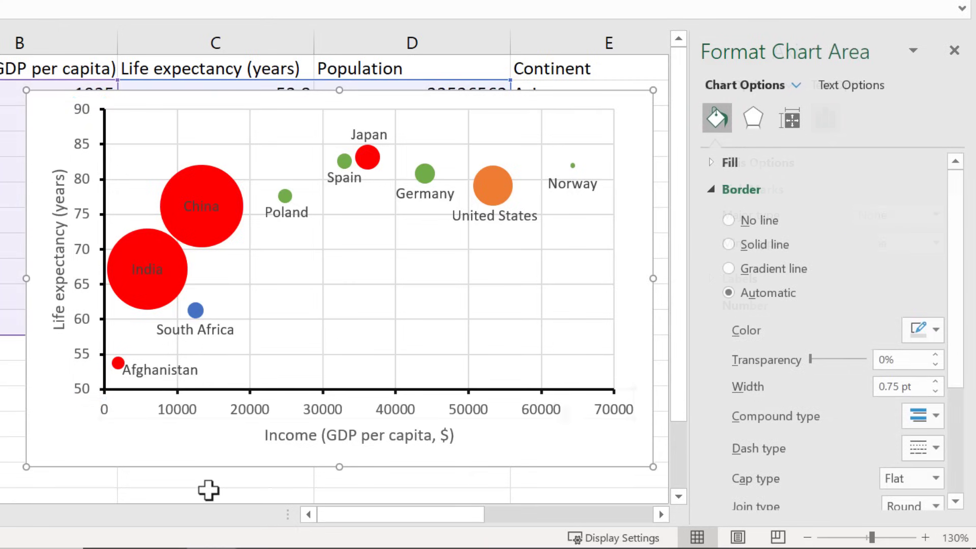
{"action": "left_click", "coordinate": [208, 490]}
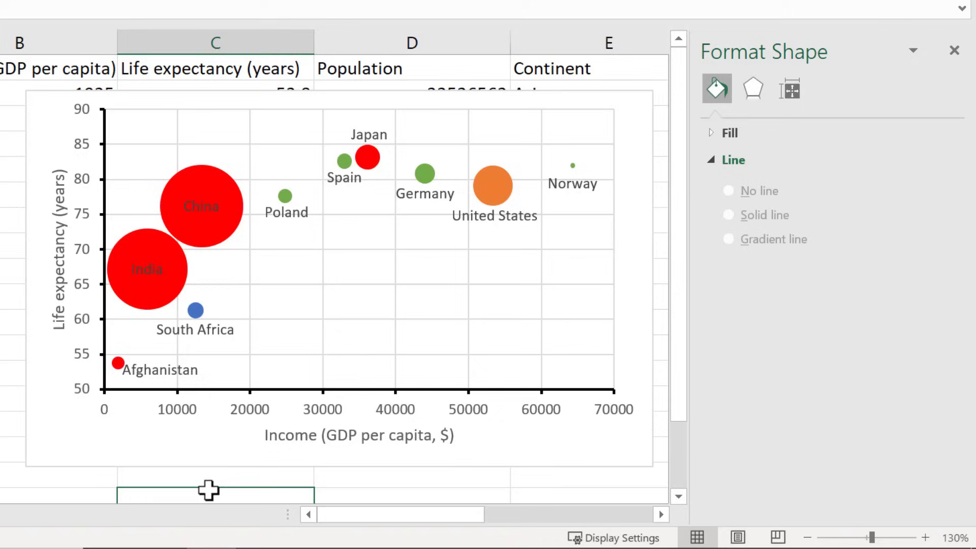